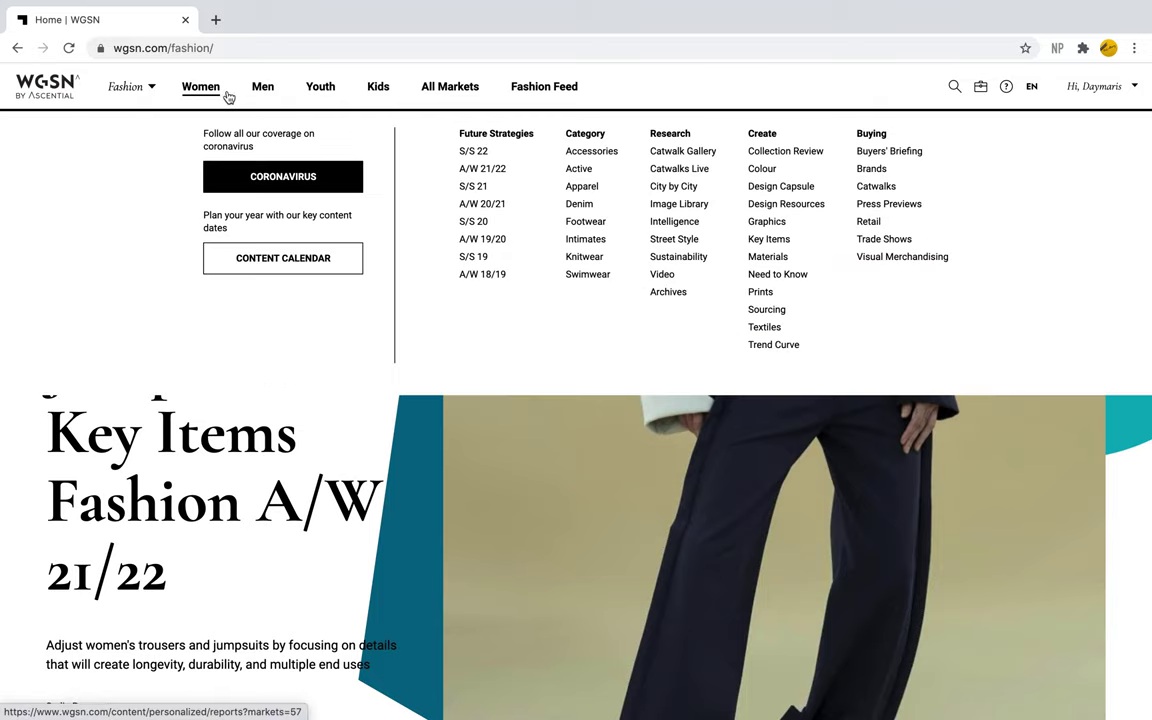
Step: Move across the market menus to display the research areas, including the Image Library
mouse_move(259, 94)
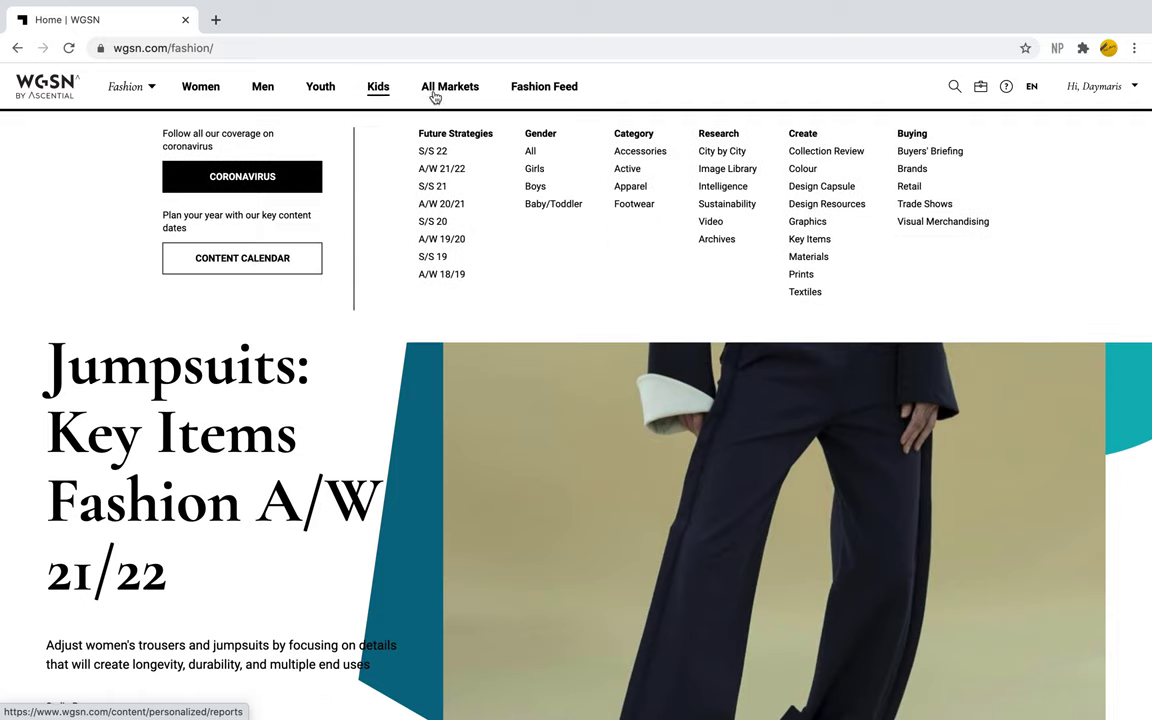
mouse_move(467, 98)
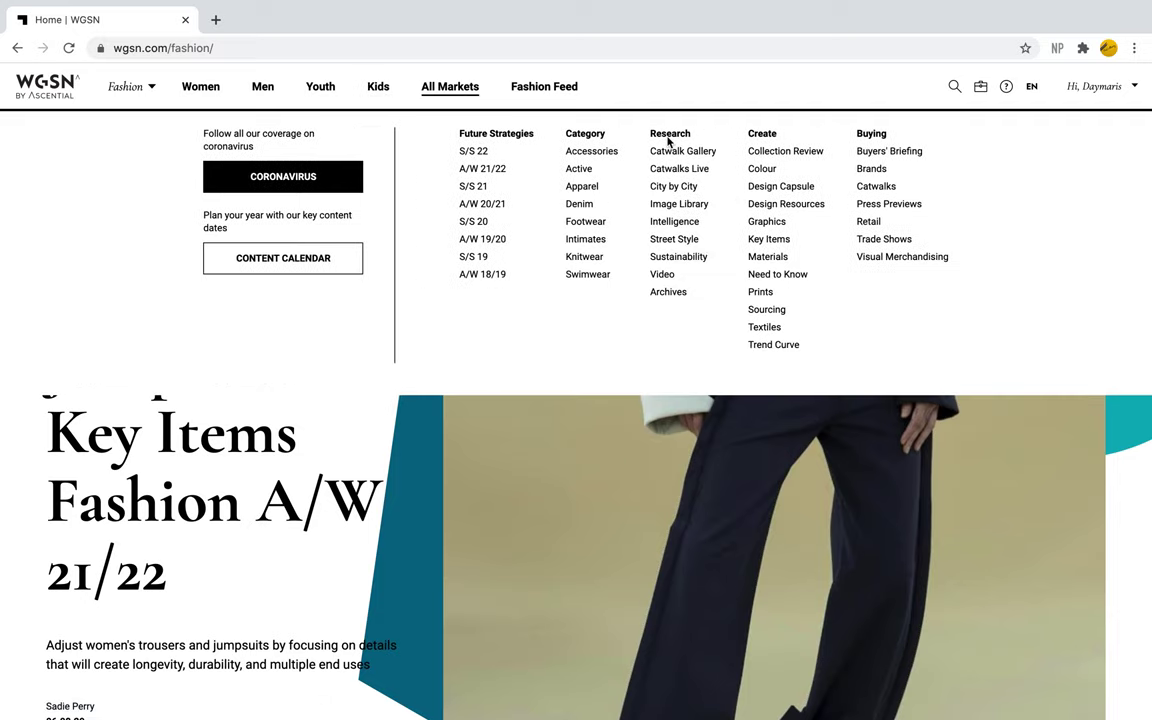
Step: Go to the Image Library & Design Resources page and expand its Category filter list
left_click(658, 208)
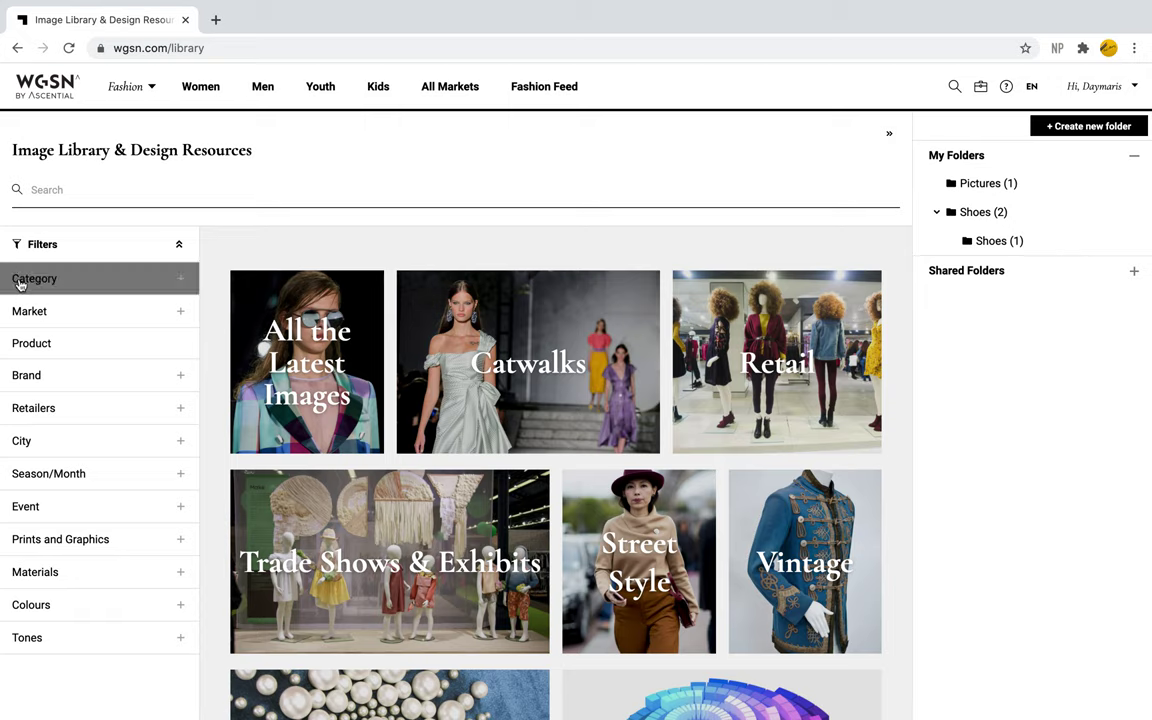
left_click(77, 286)
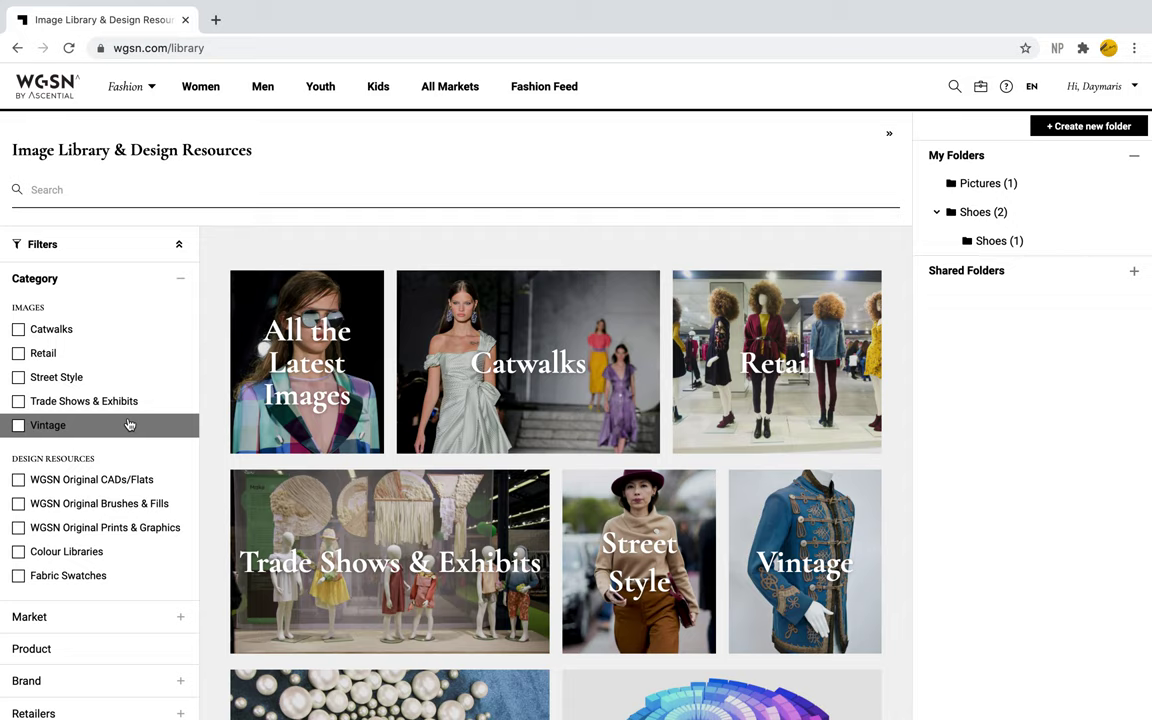
scroll(128, 424, "down", 1)
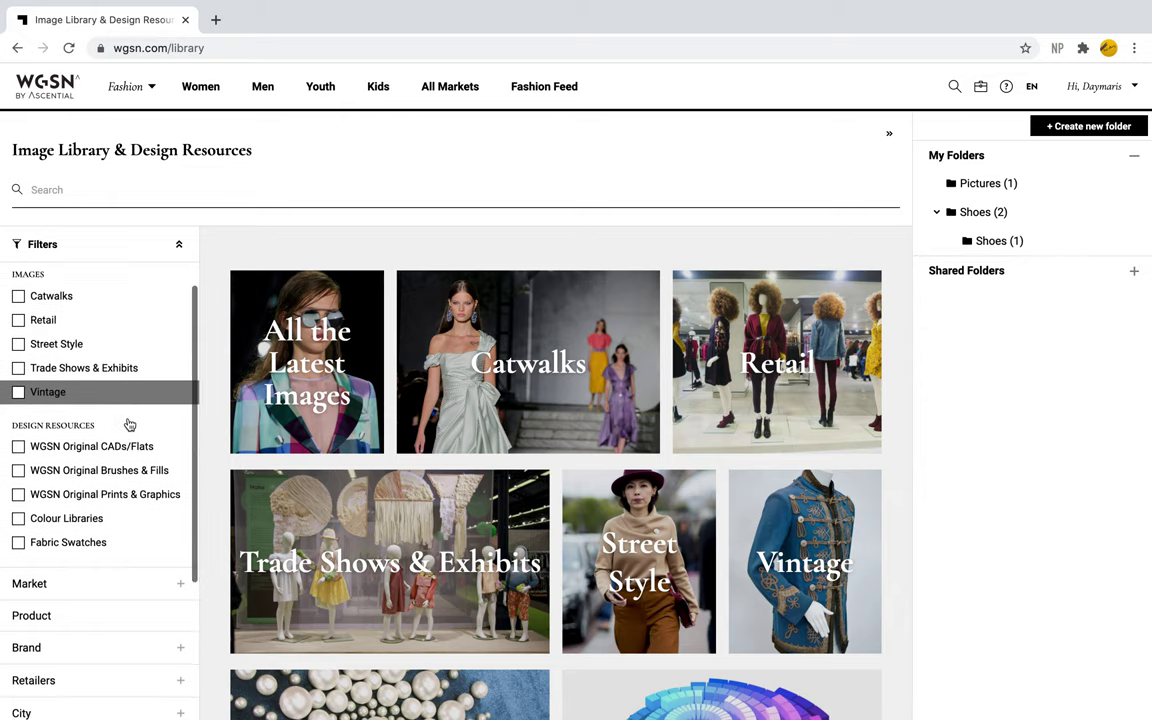
scroll(128, 424, "down", 1)
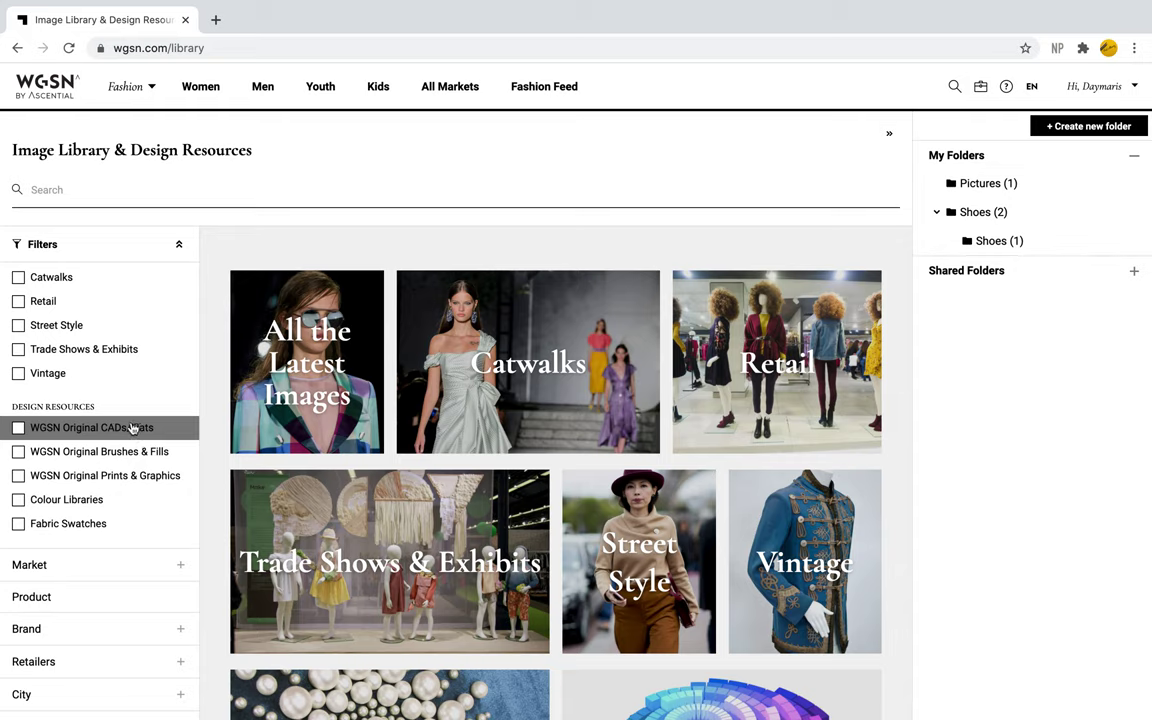
Step: Filter to WGSN Original CADs/Flats, browse the 78,151 results, then clear that filter
left_click(138, 429)
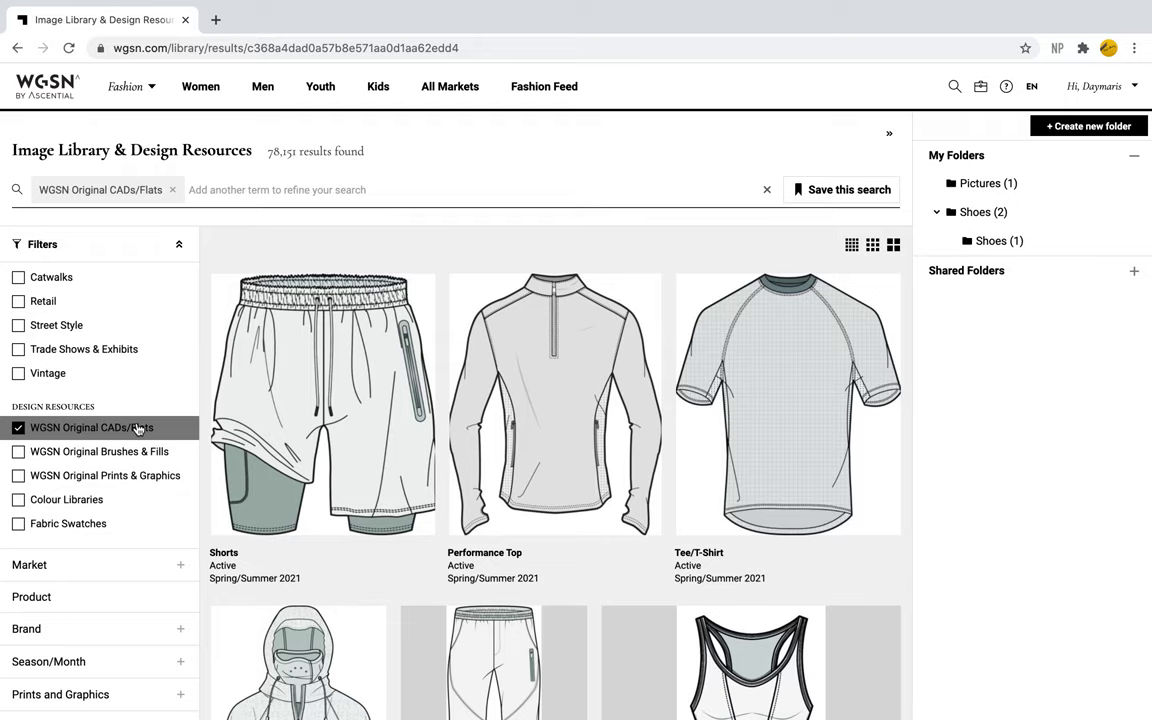
scroll(509, 525, "down", 3)
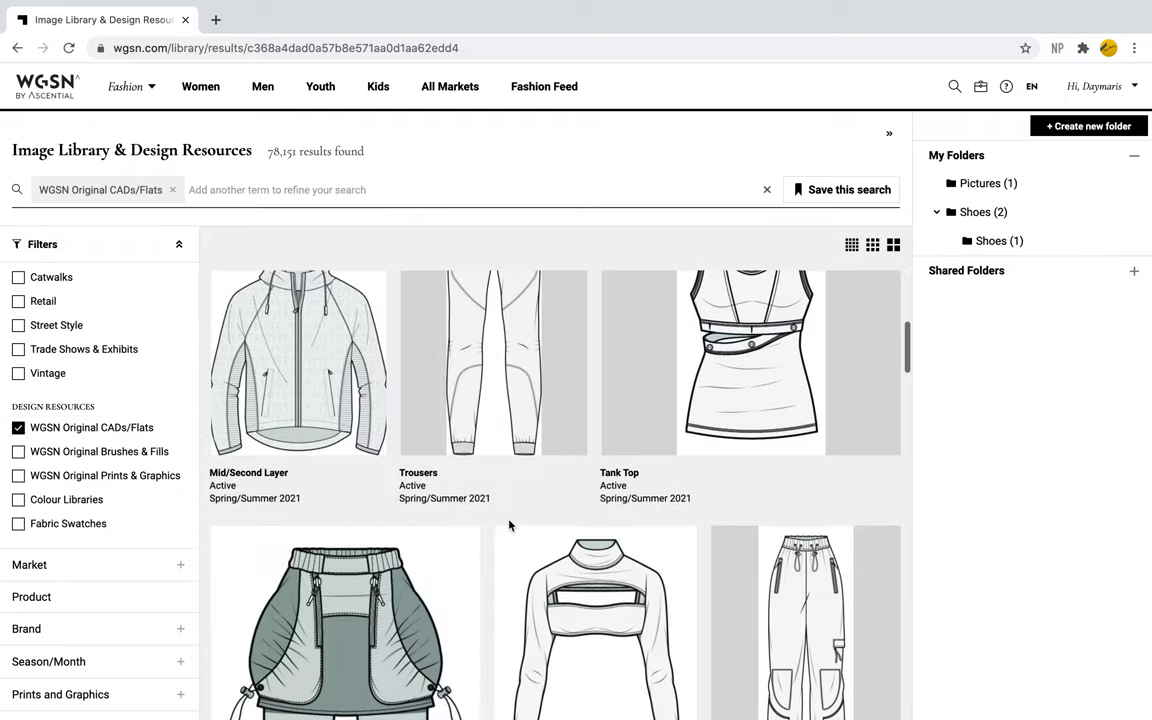
scroll(509, 525, "down", 3)
scroll(509, 525, "down", 3)
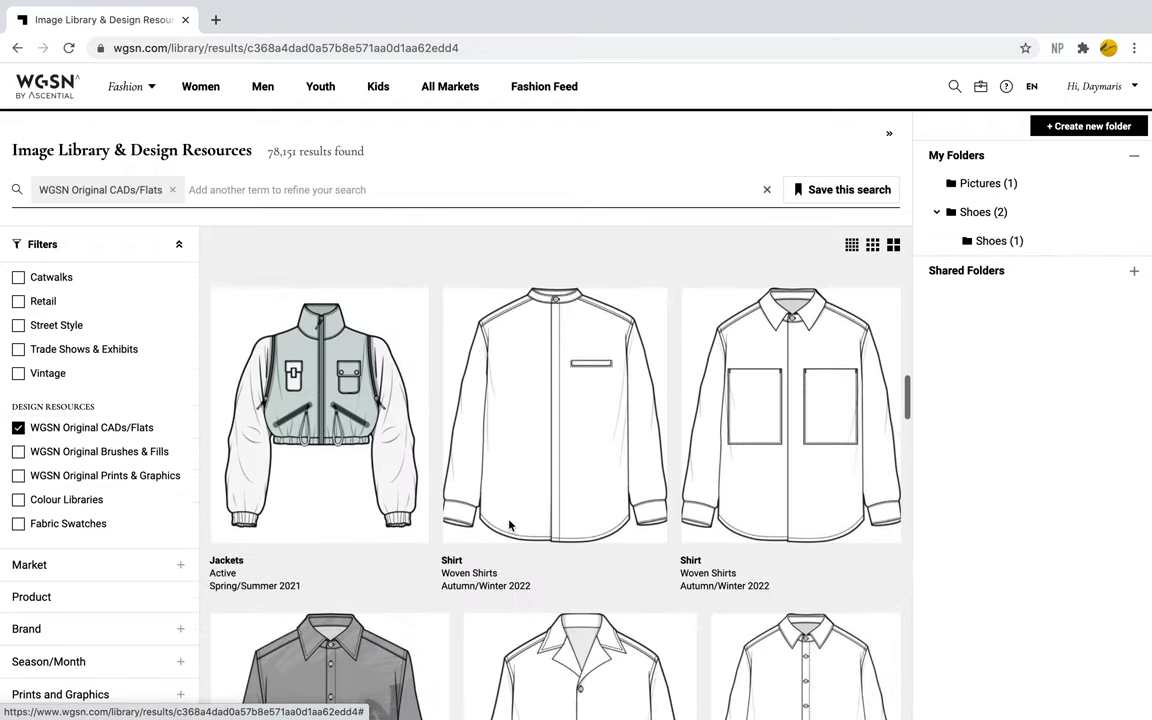
scroll(509, 525, "down", 5)
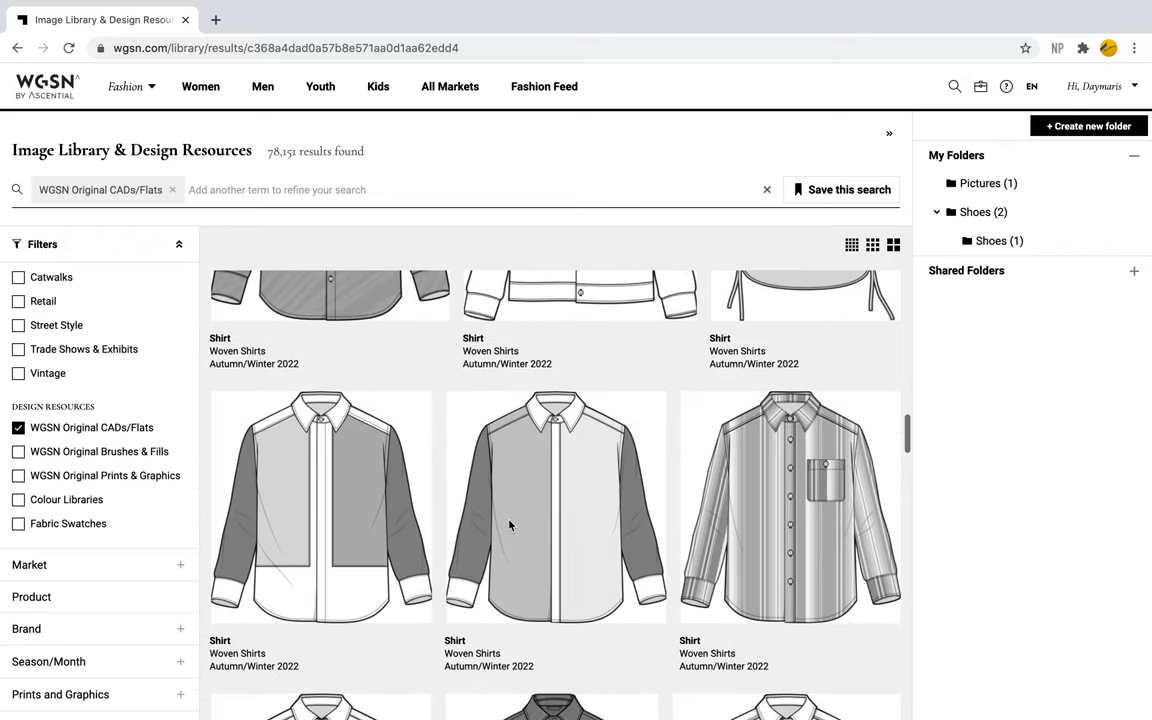
scroll(509, 525, "down", 2)
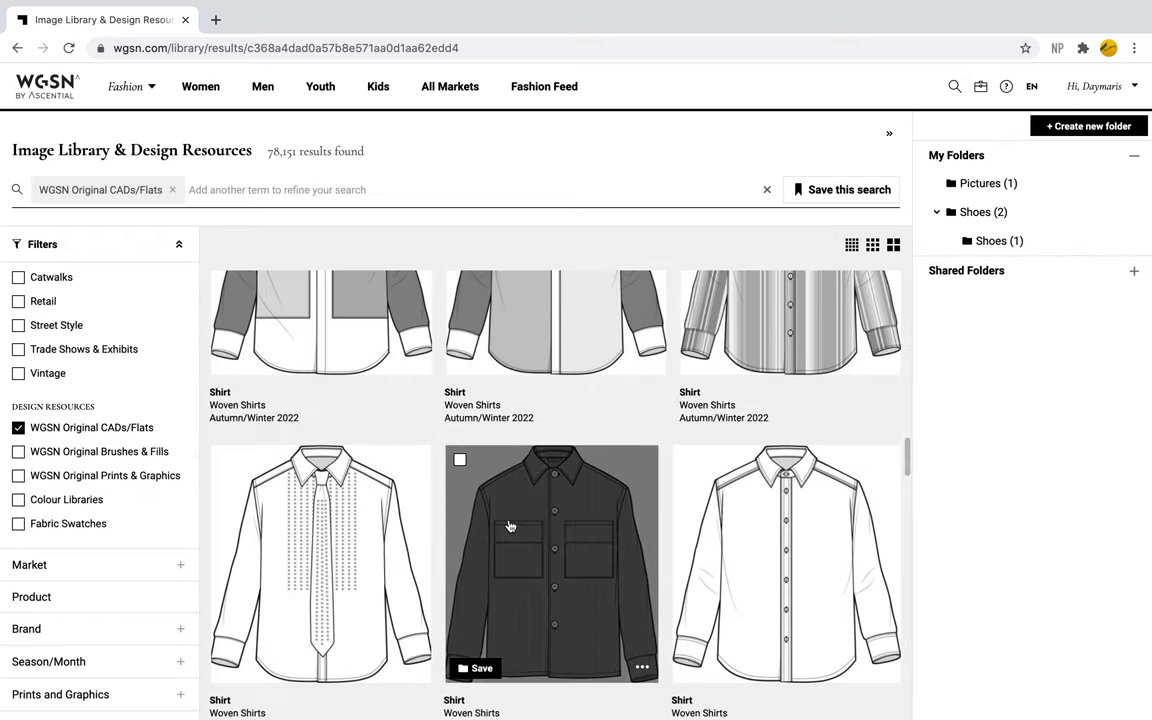
scroll(509, 525, "down", 2)
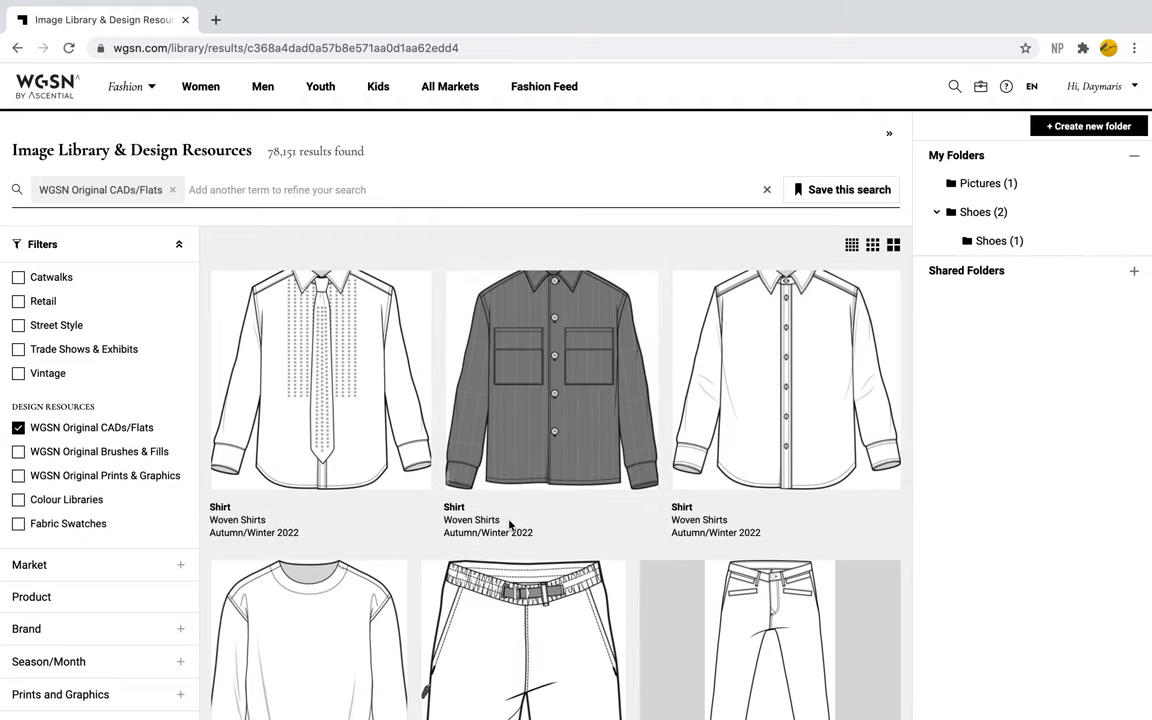
scroll(509, 525, "down", 1)
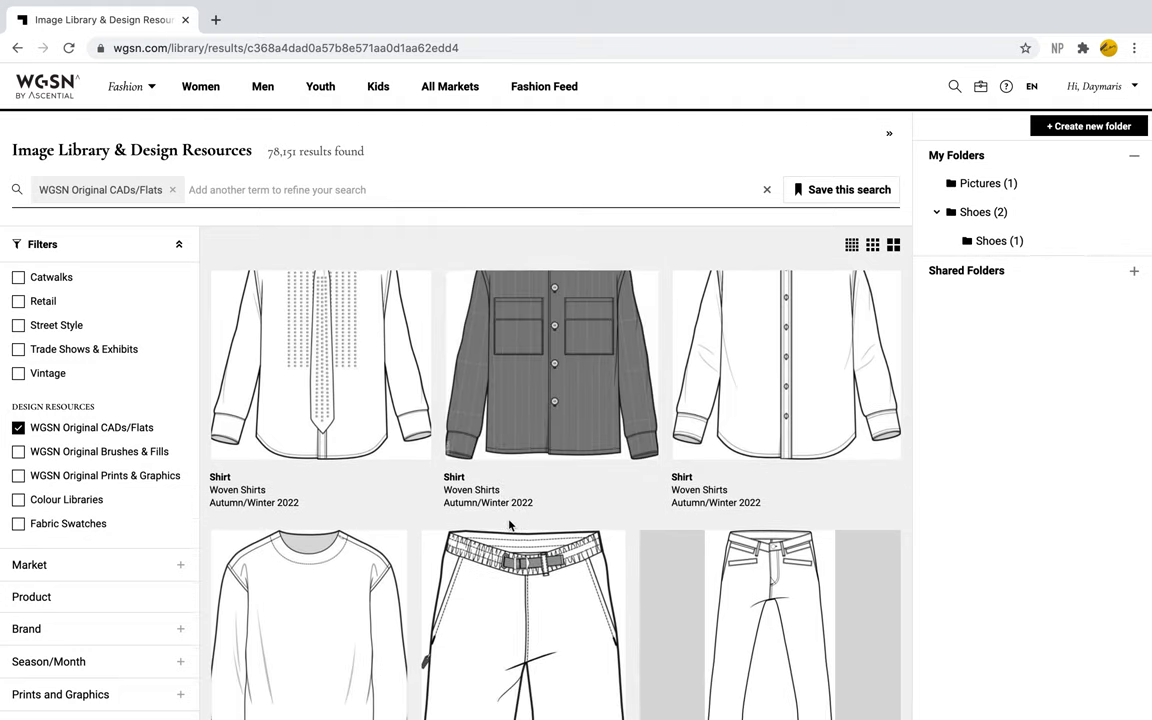
left_click_drag(262, 150, 384, 161)
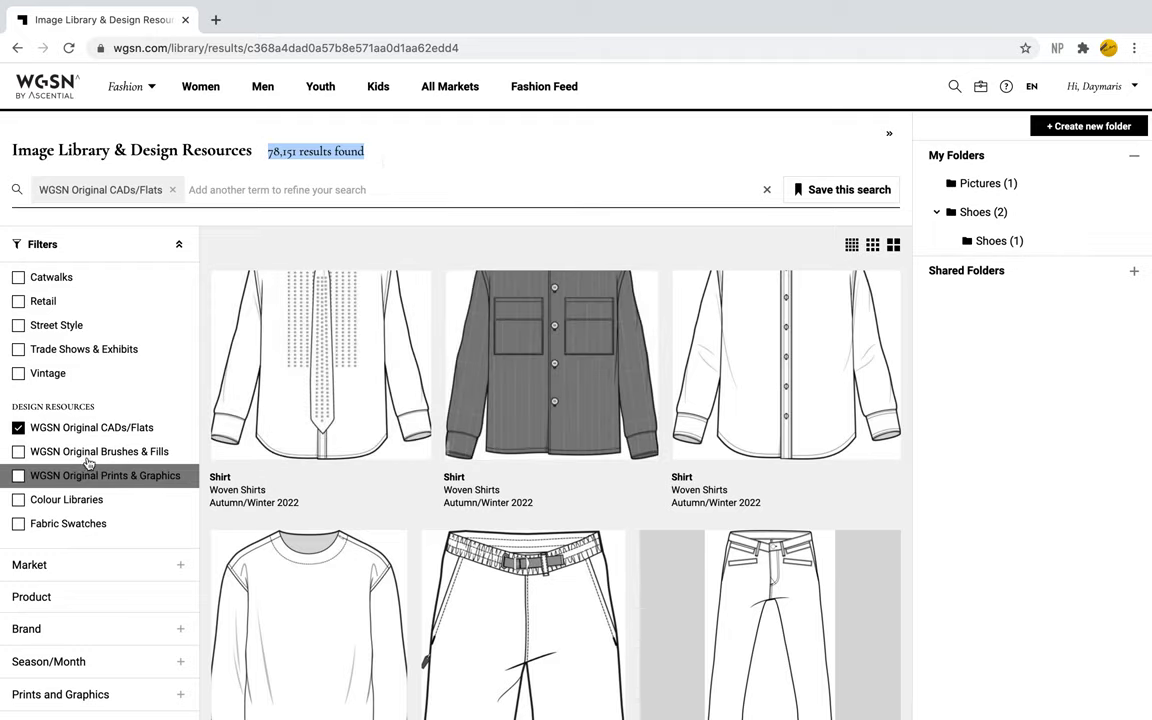
left_click(18, 428)
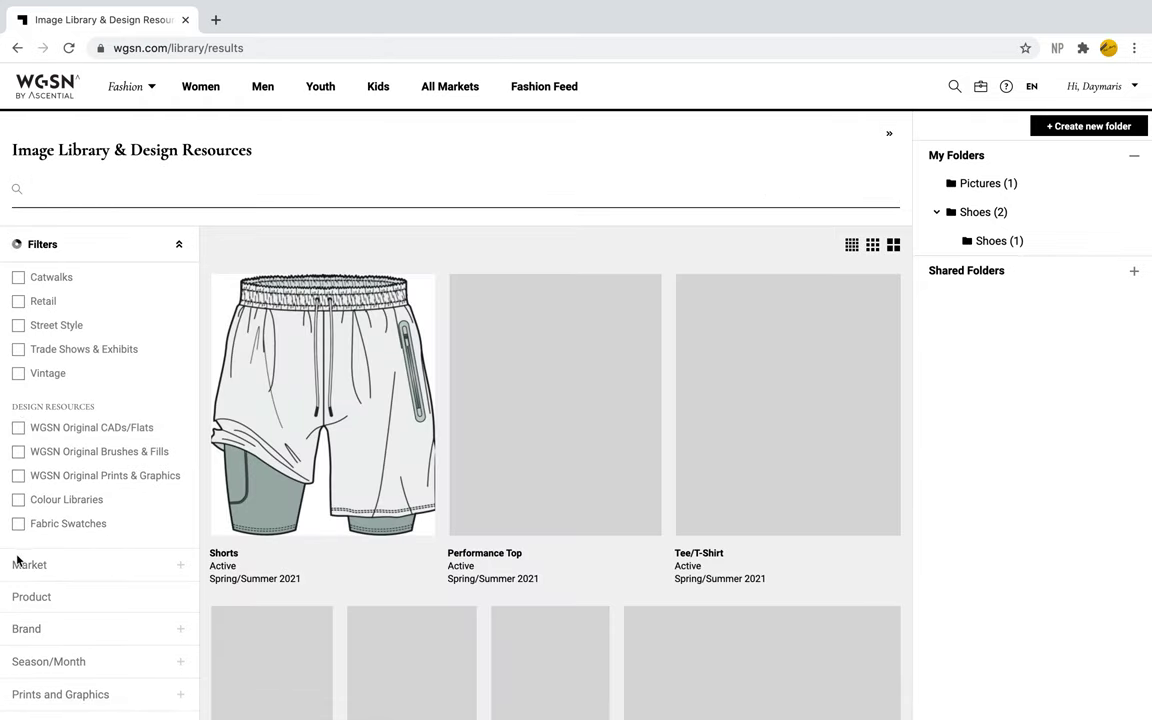
Step: Filter the library by Product to Accessories > Bags > Bucket Bag only
left_click(30, 564)
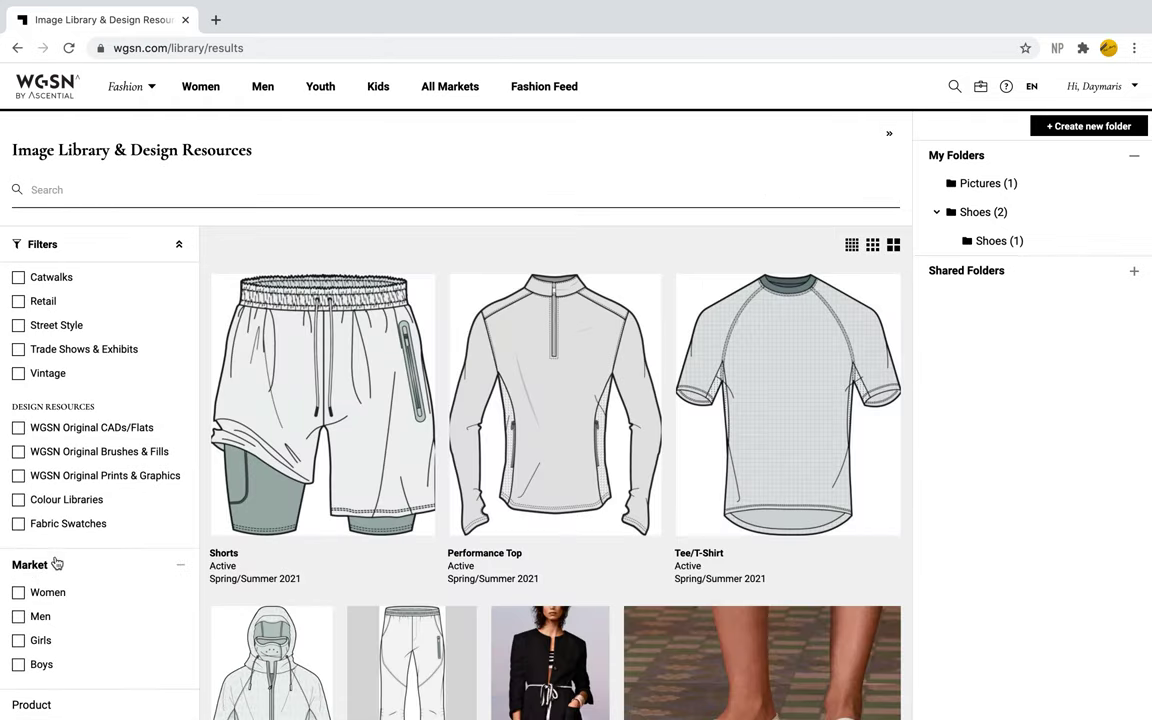
scroll(75, 563, "down", 2)
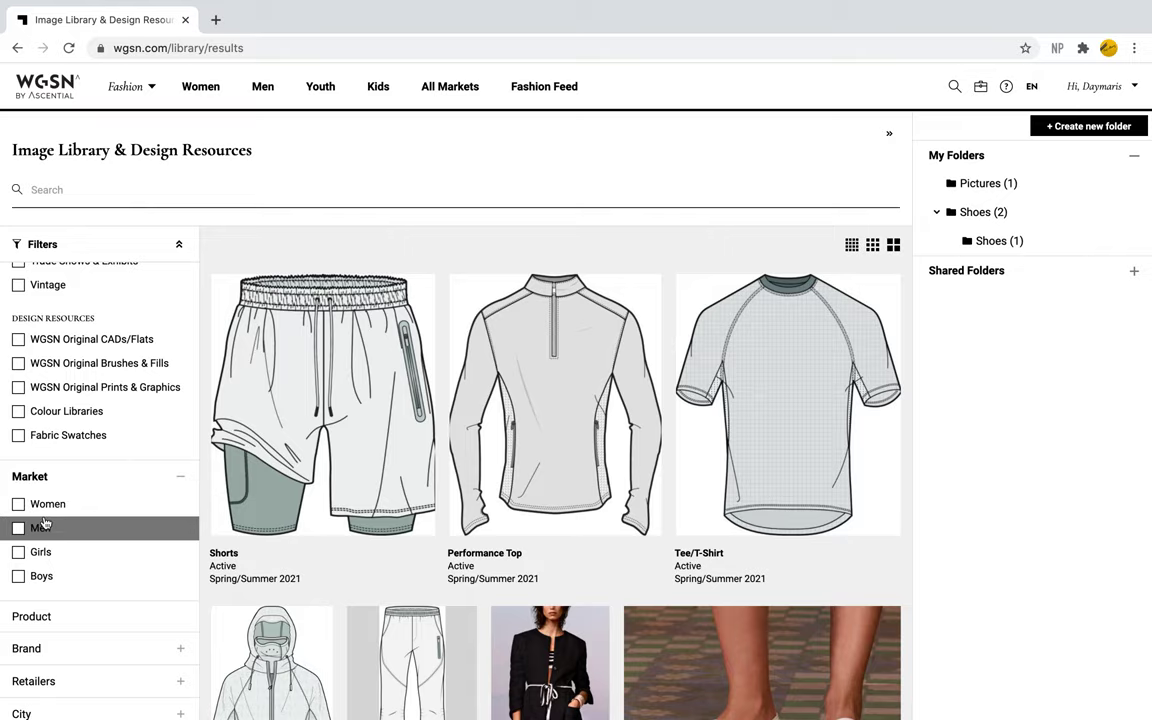
left_click(74, 625)
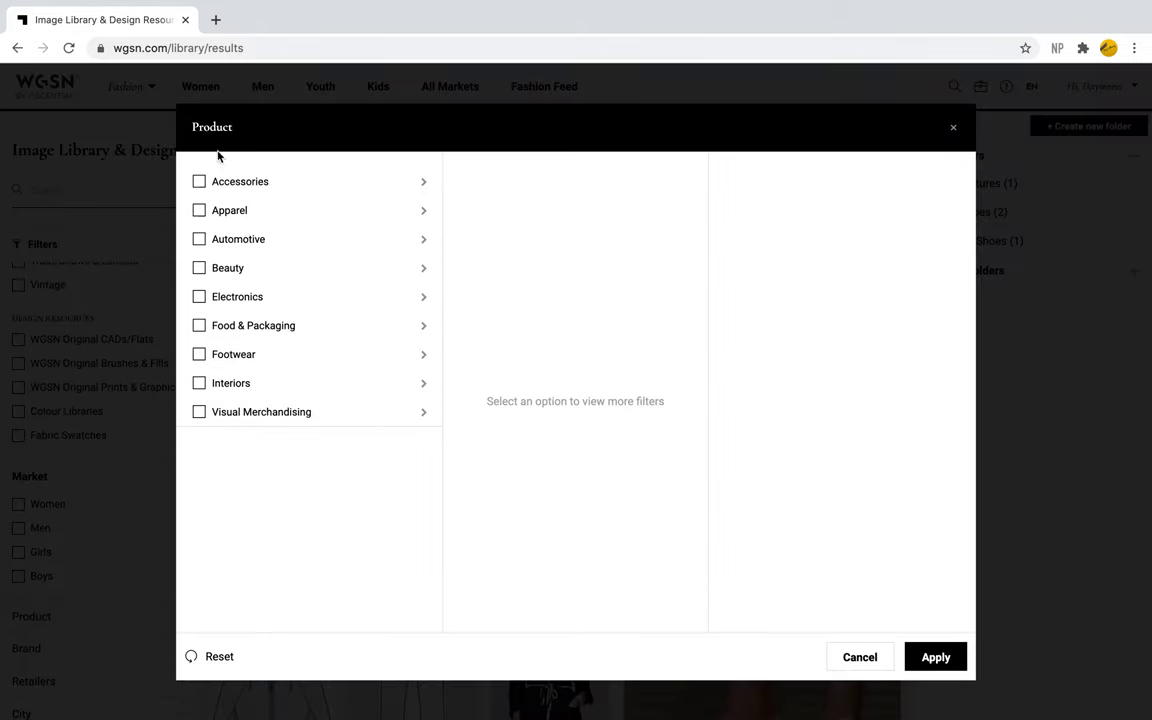
left_click(241, 183)
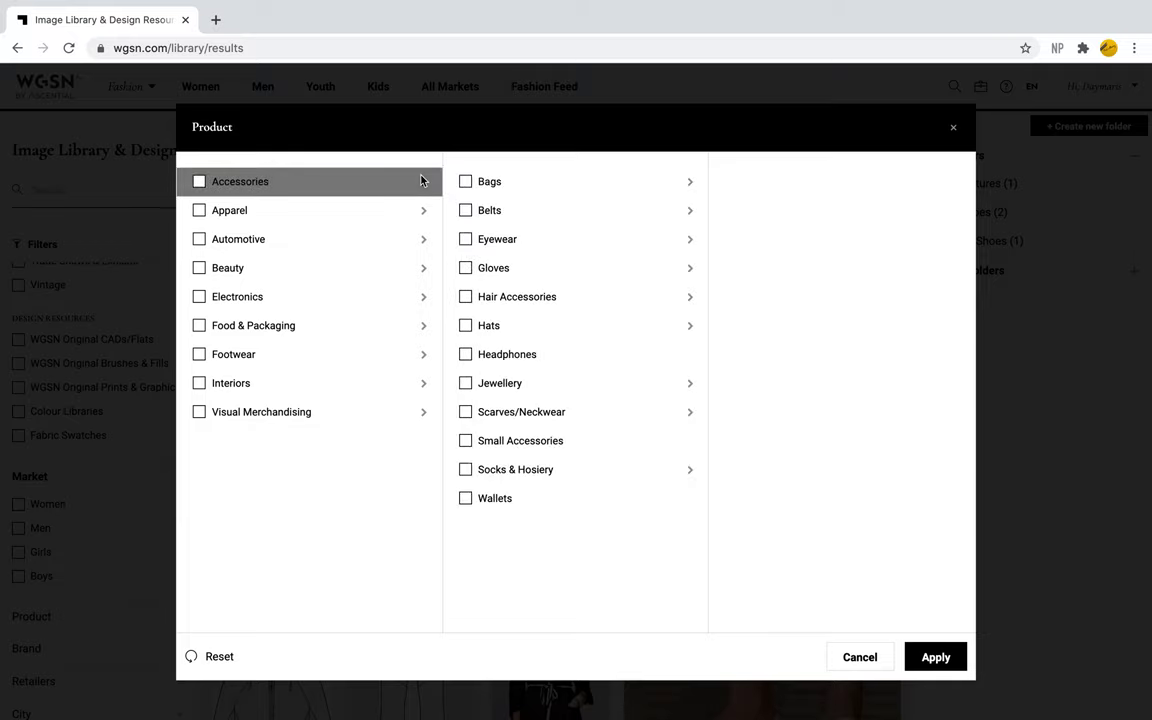
left_click(465, 182)
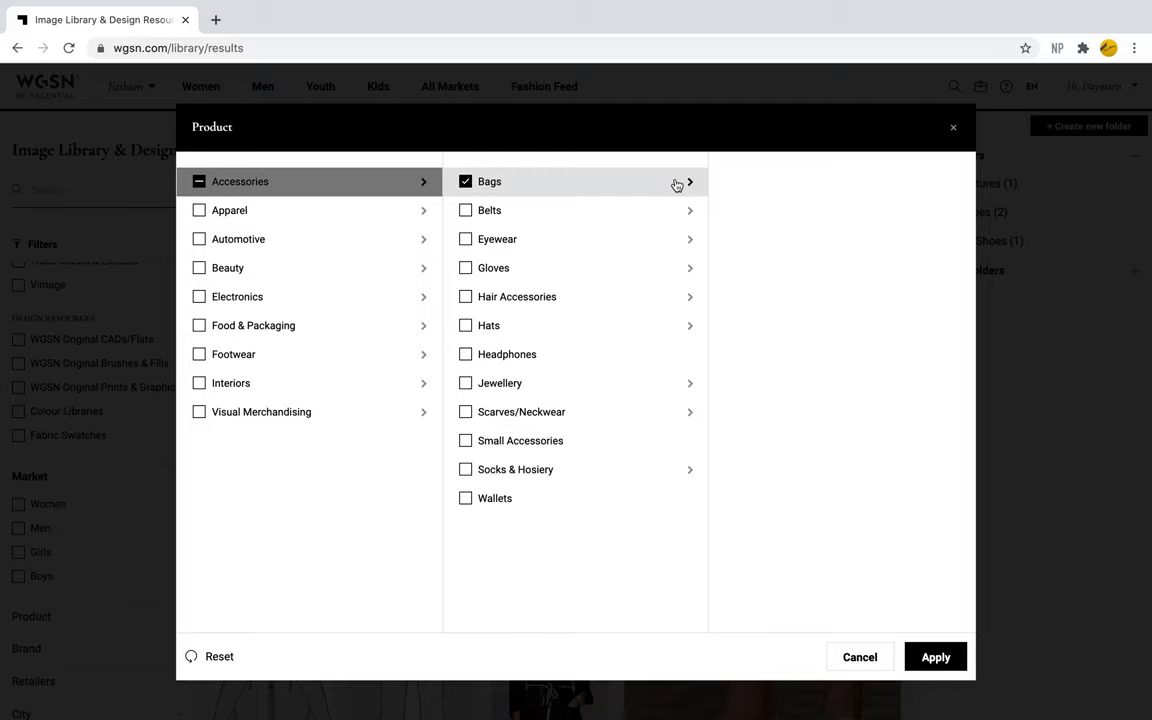
left_click(608, 186)
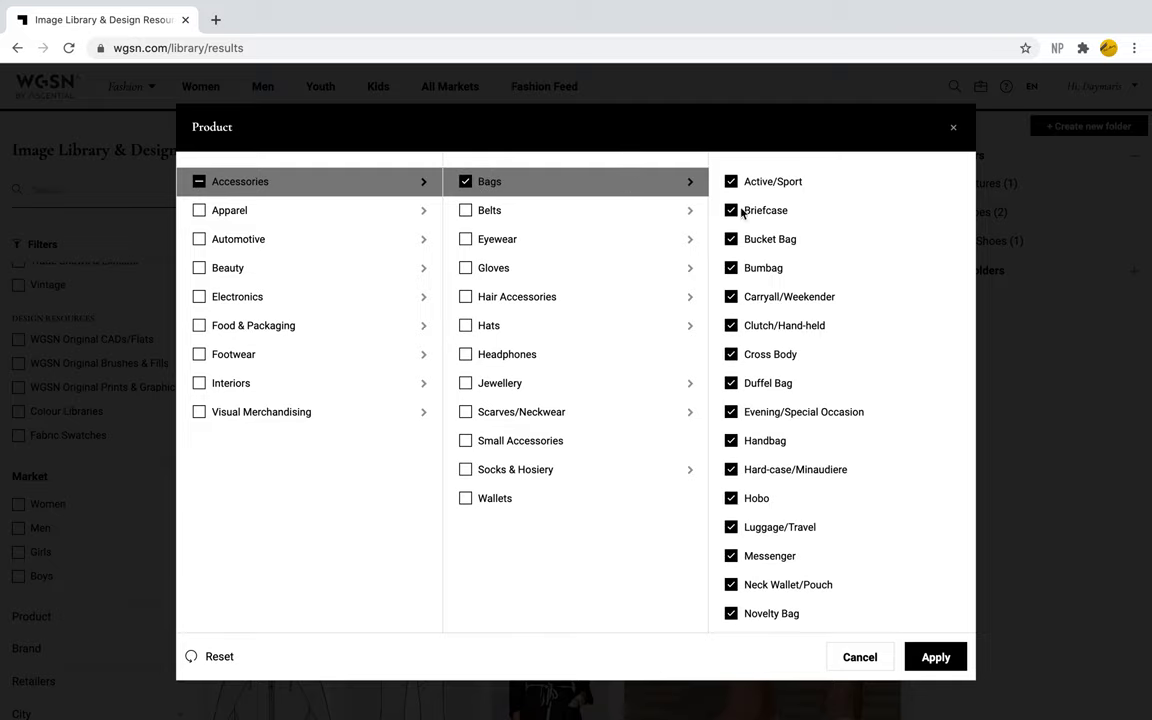
left_click(465, 182)
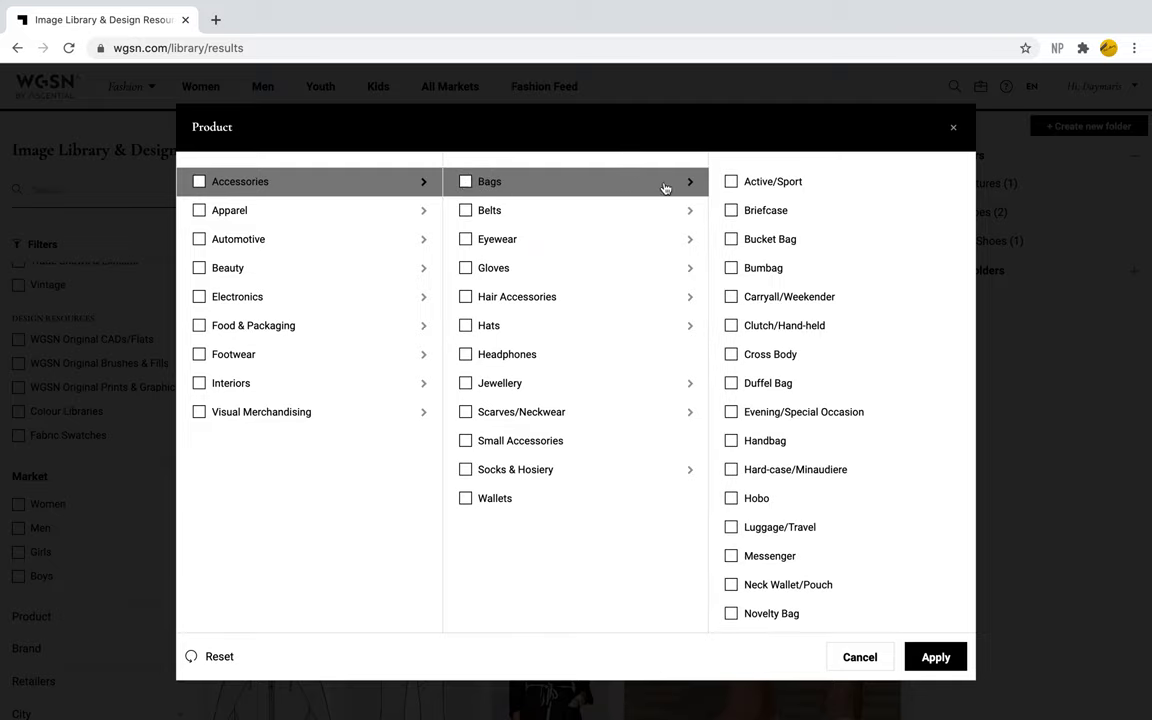
left_click(732, 240)
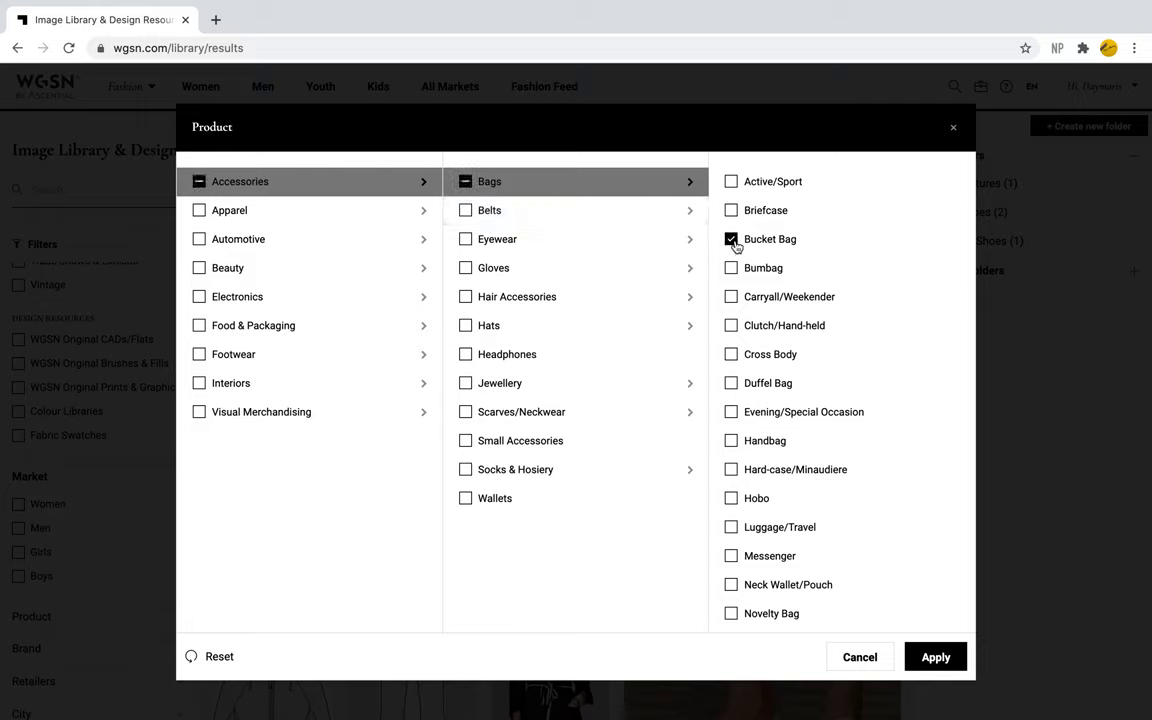
left_click(937, 658)
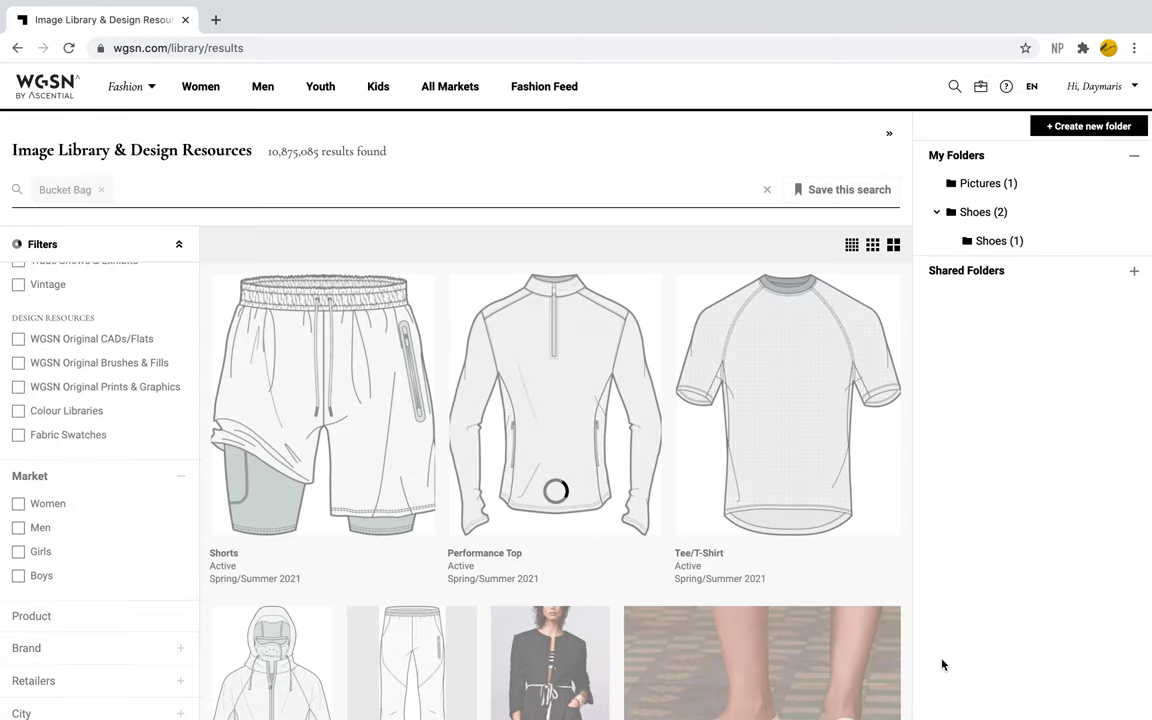
Step: Browse the Bucket Bag results and open the Louis Vuitton monogram bucket bag image
scroll(781, 571, "down", 7)
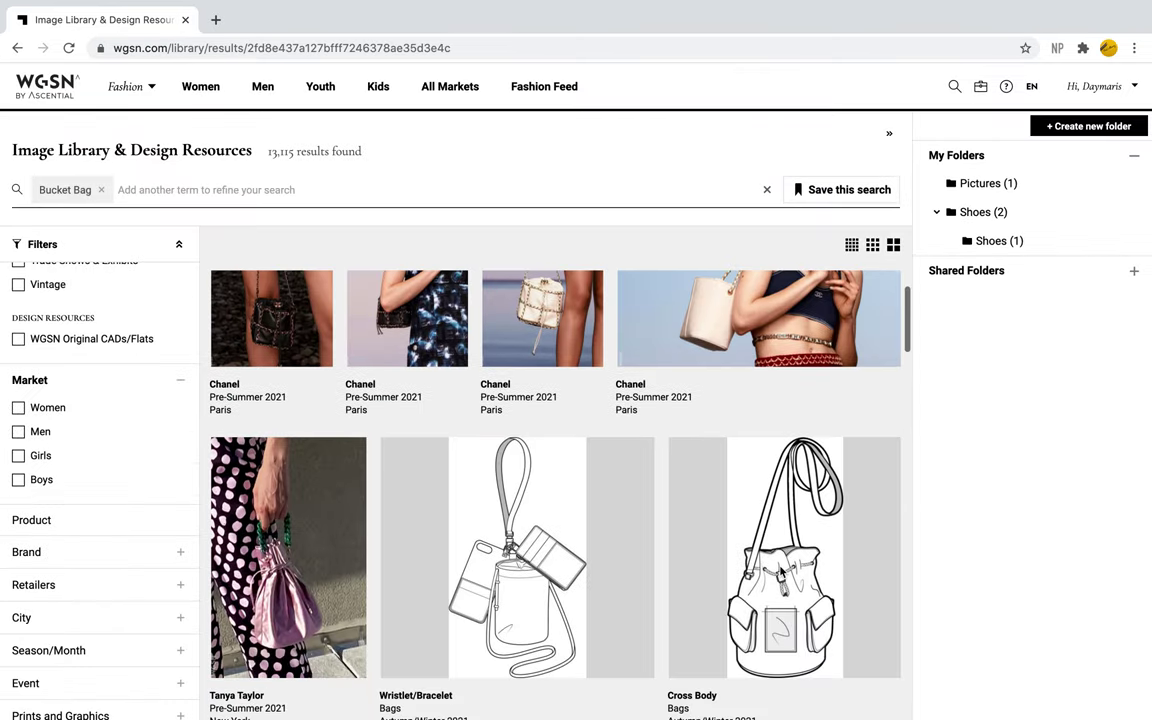
scroll(781, 572, "down", 3)
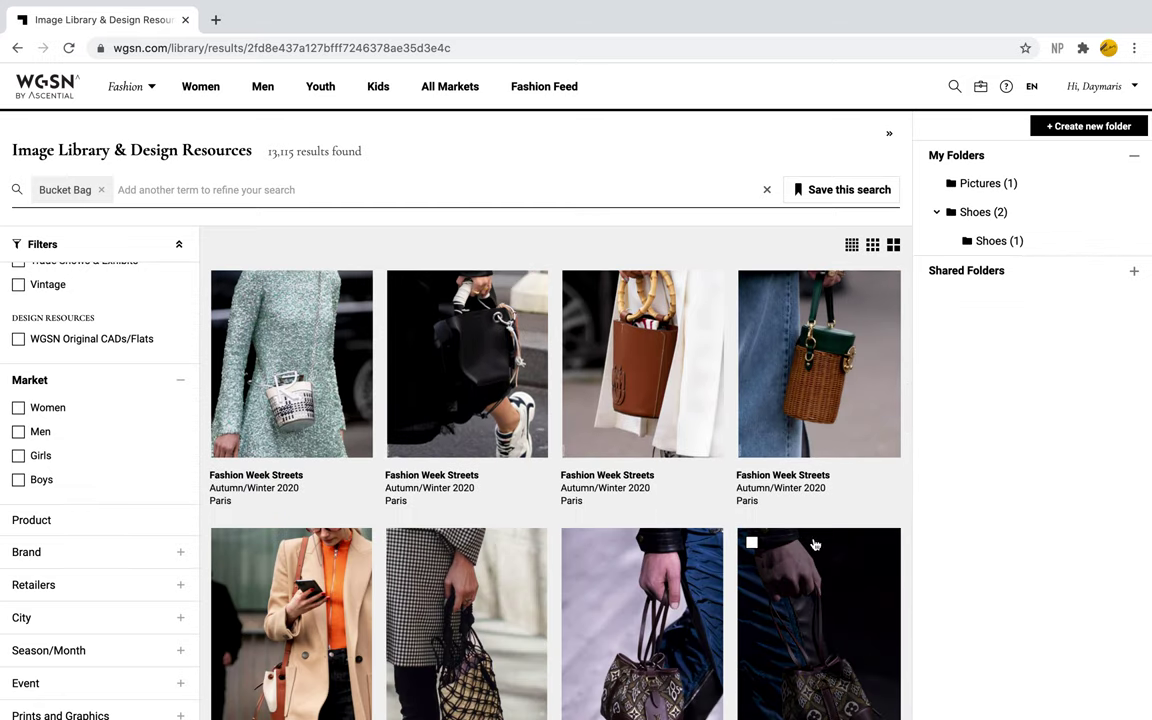
left_click_drag(267, 152, 370, 157)
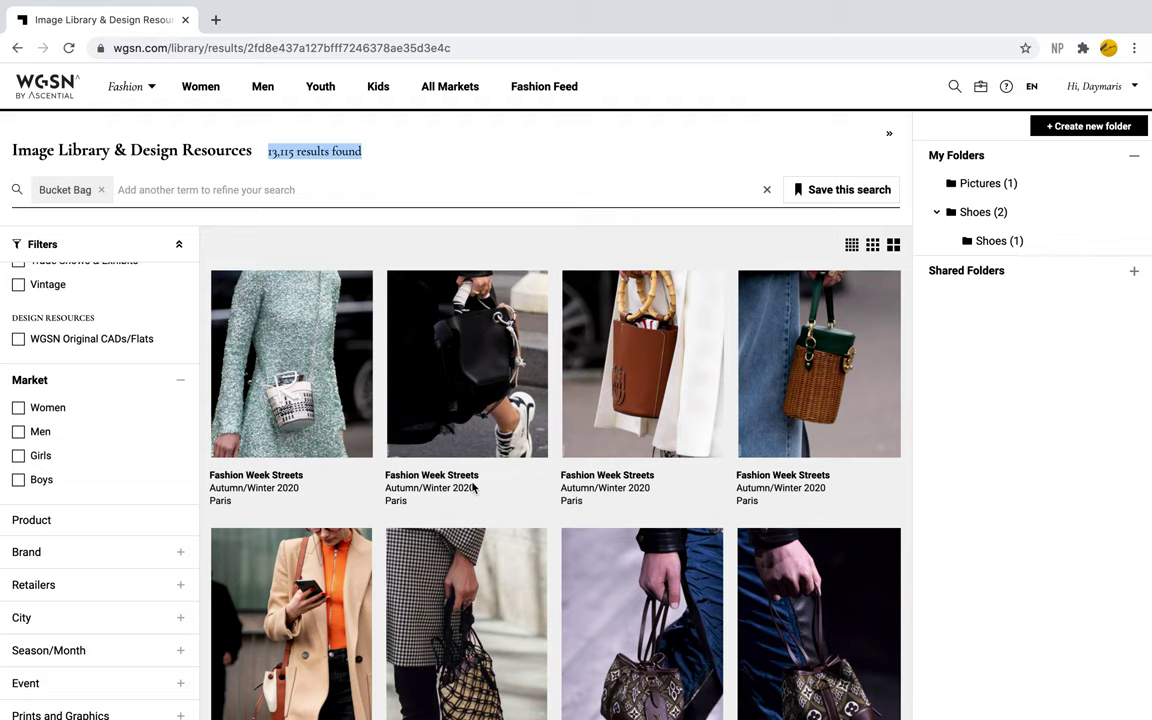
scroll(474, 487, "down", 2)
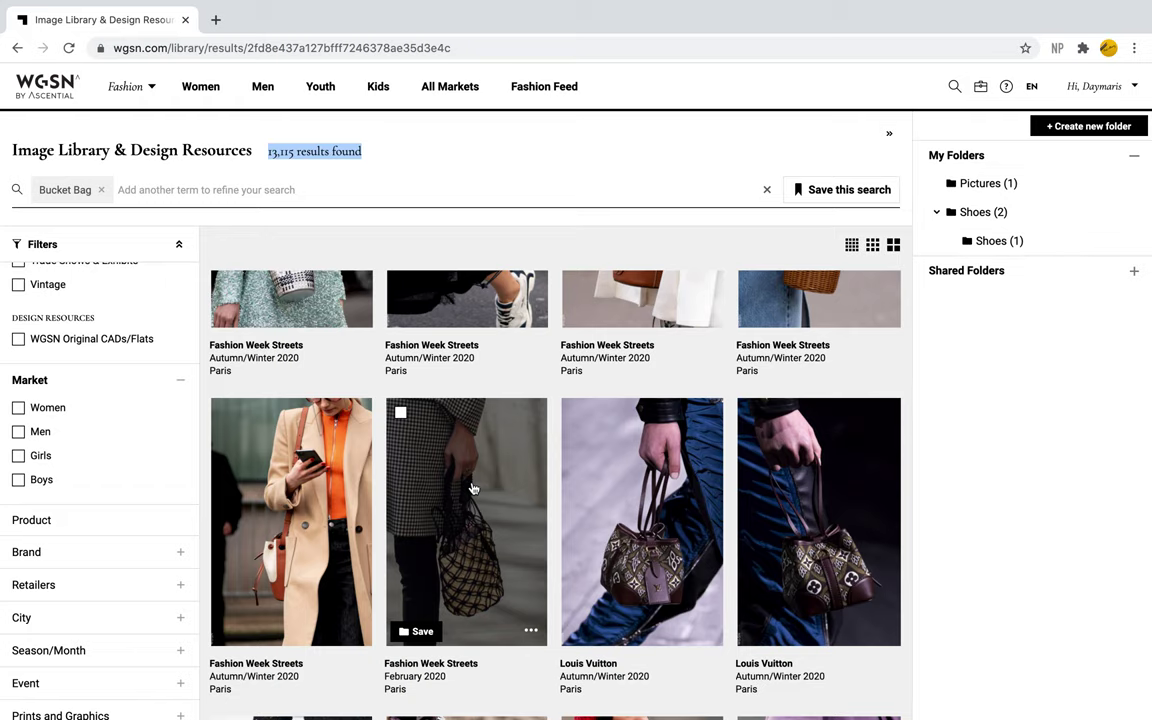
scroll(474, 487, "down", 1)
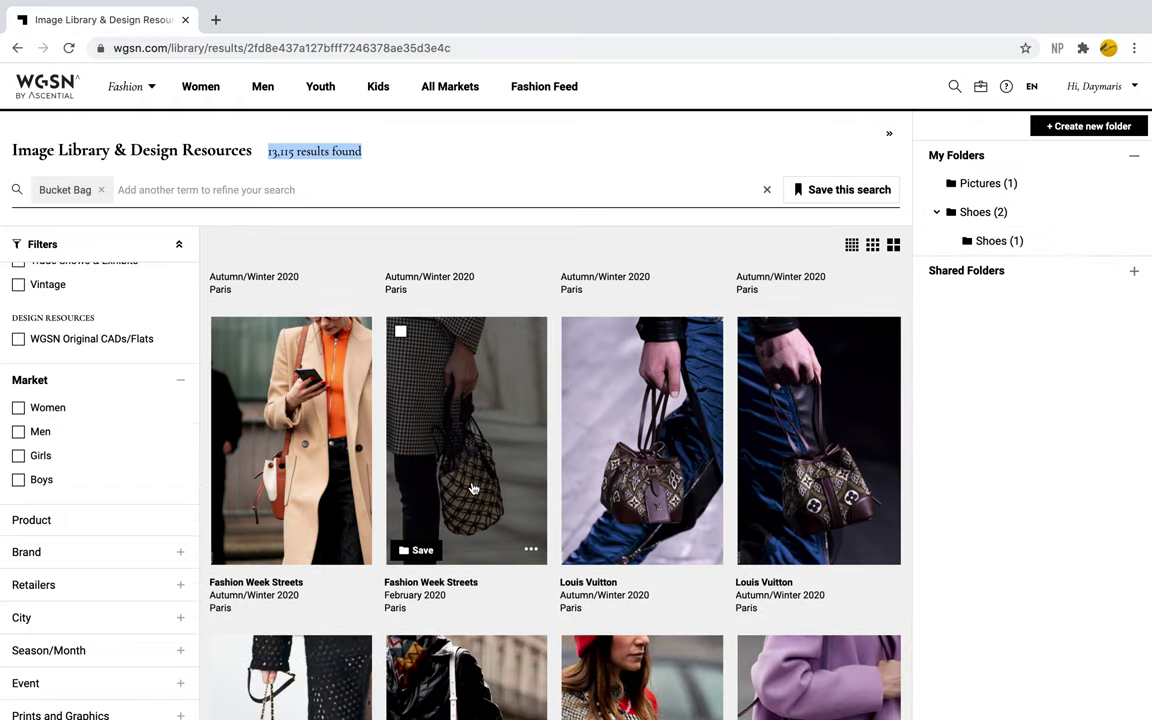
left_click(624, 463)
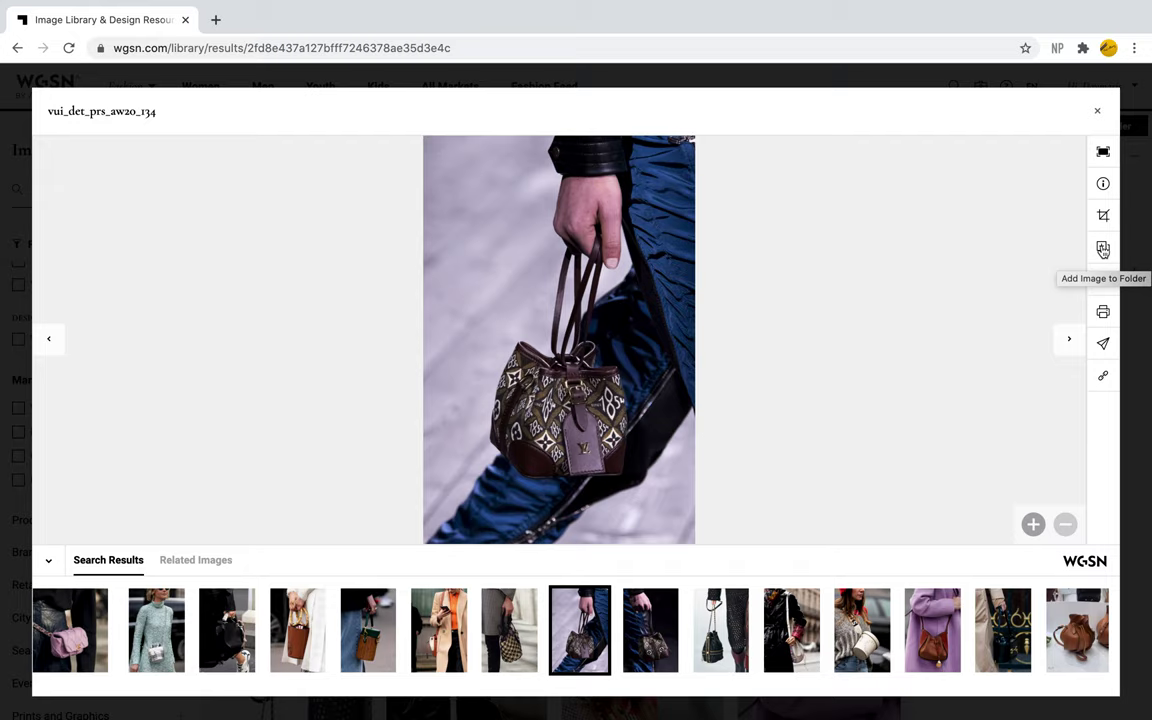
Step: Create a personal folder named 'Bucket Bags' and save the Louis Vuitton bag image into it
left_click(1102, 250)
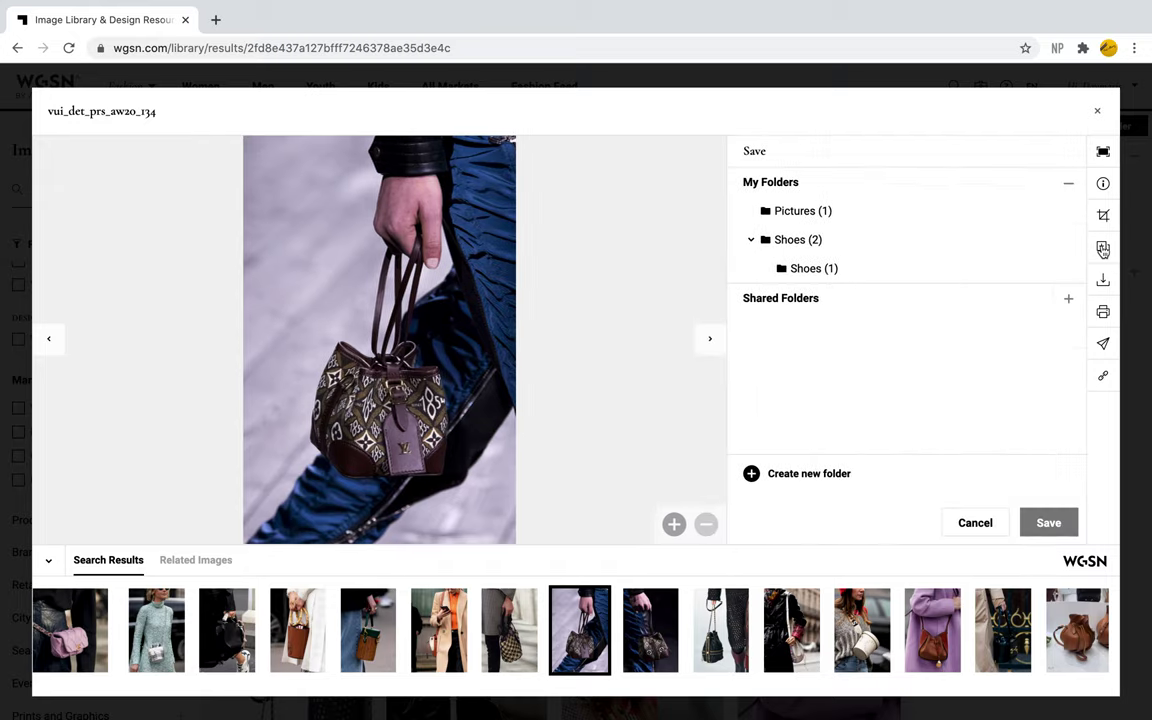
left_click(764, 474)
type("B")
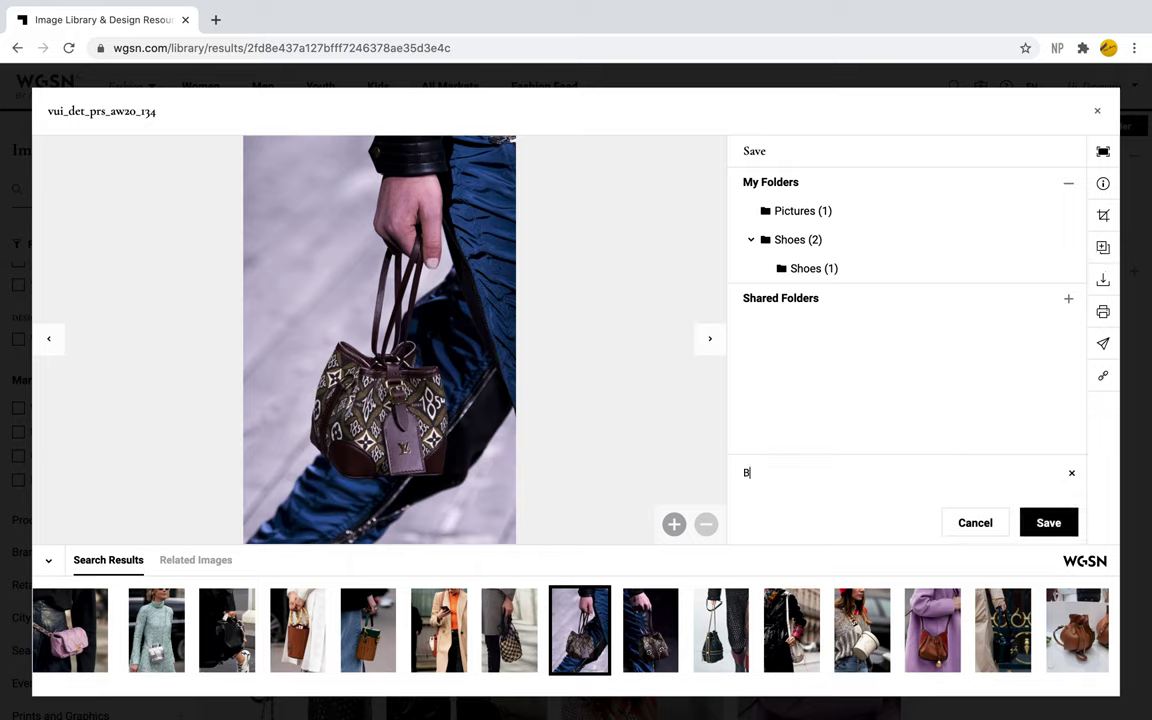
type("ucket Bags")
left_click(1044, 522)
left_click(1073, 476)
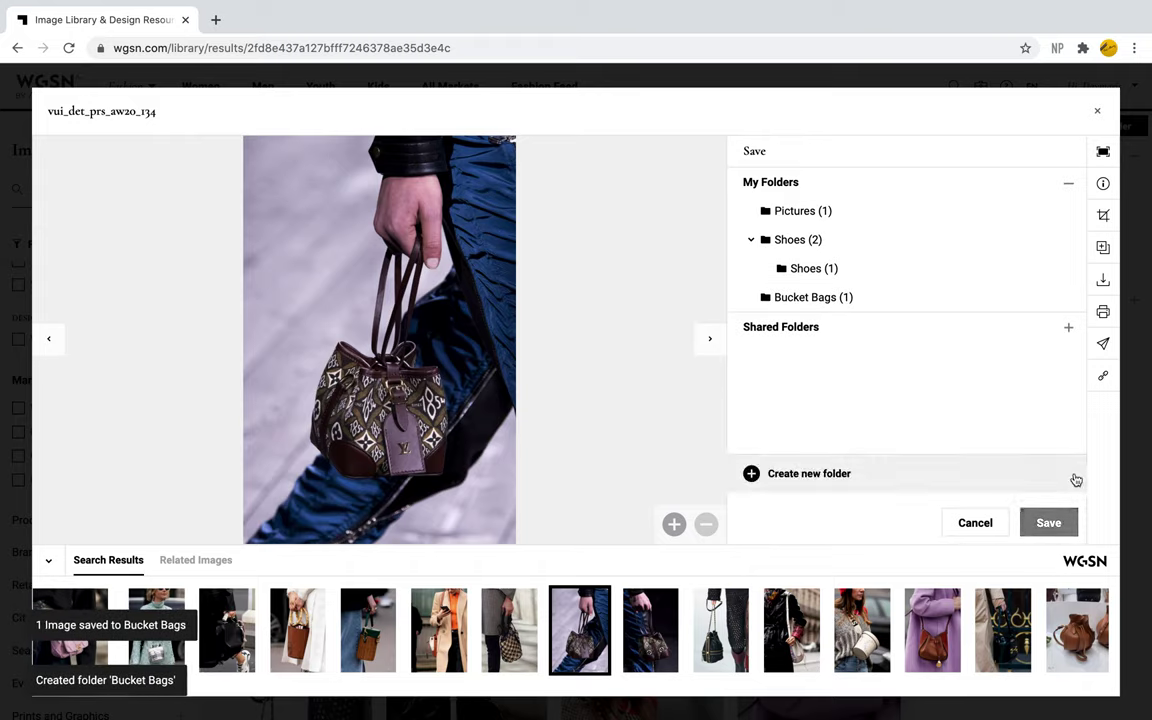
left_click(822, 304)
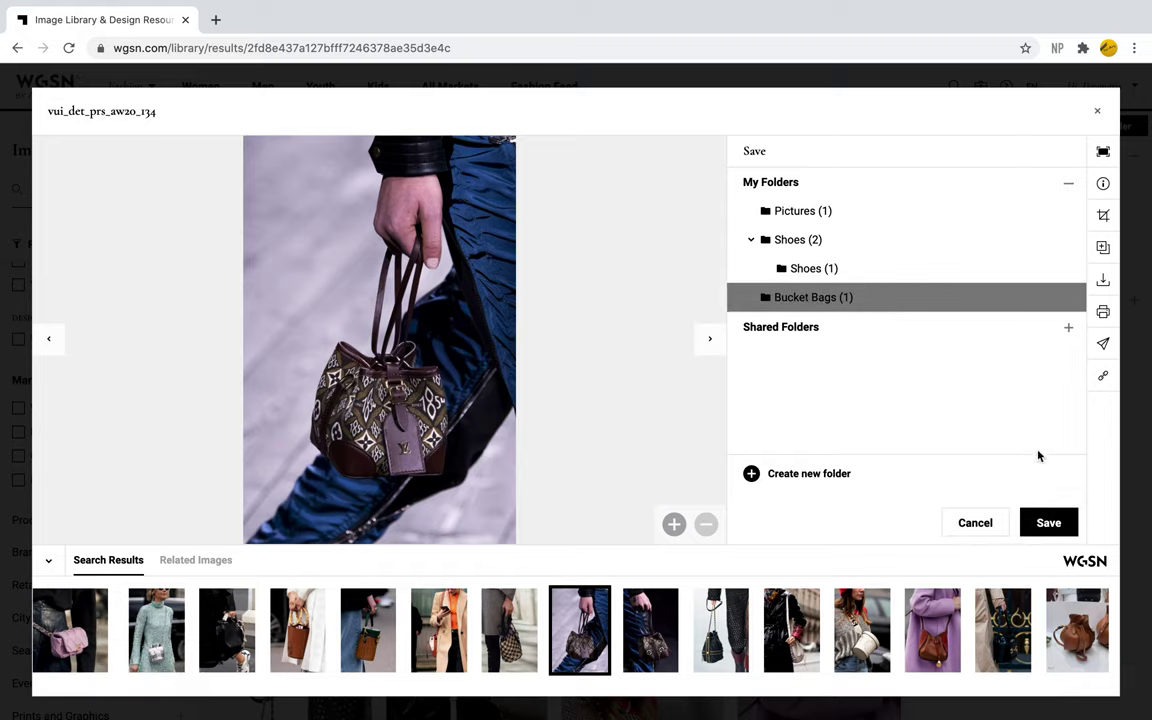
left_click(1052, 521)
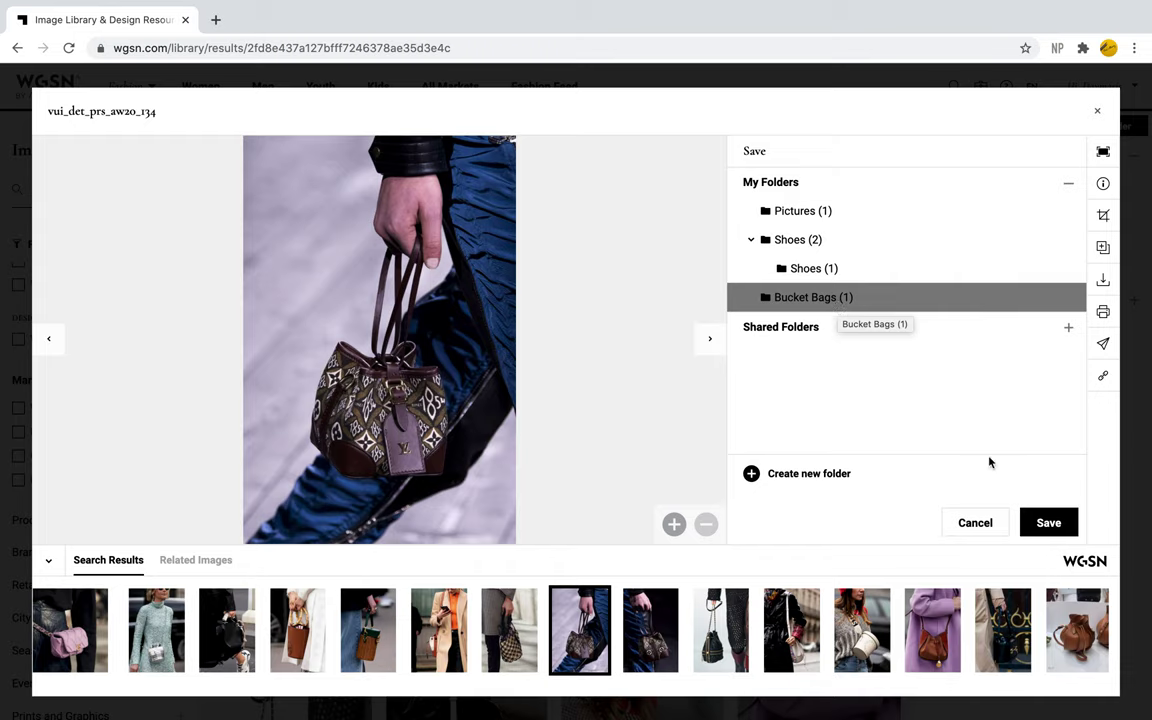
Step: Switch to the brown bucket bag with the purple coat and add it to Bucket Bags
left_click(965, 523)
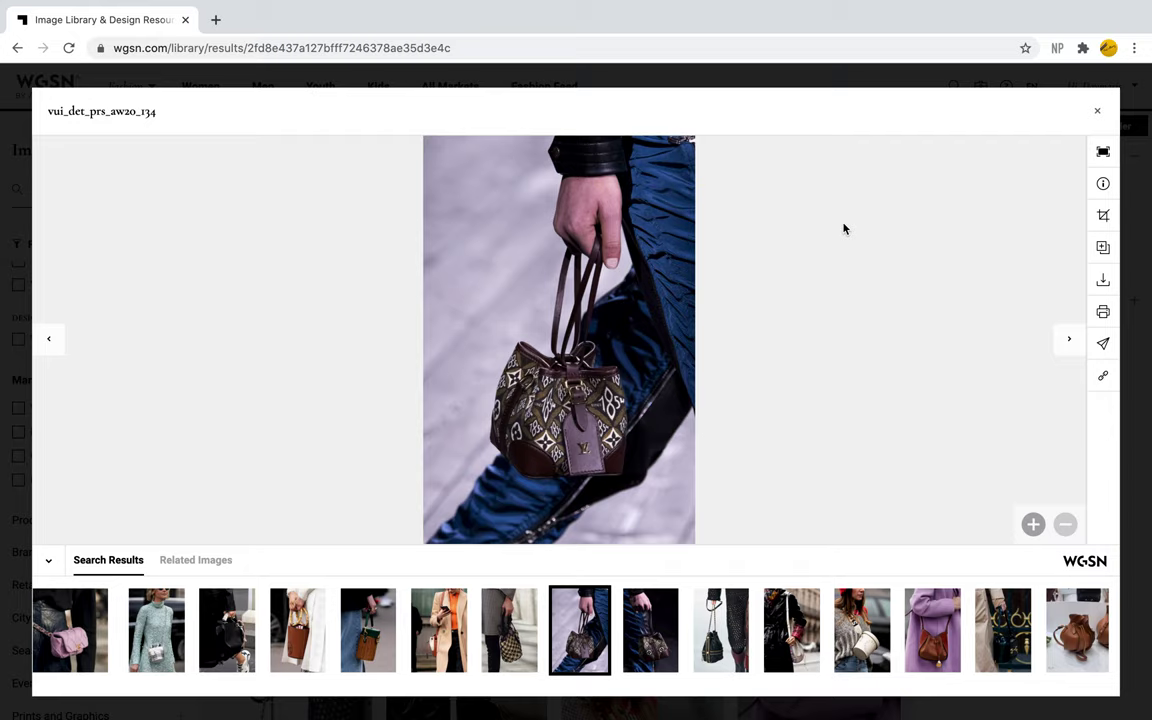
left_click(957, 606)
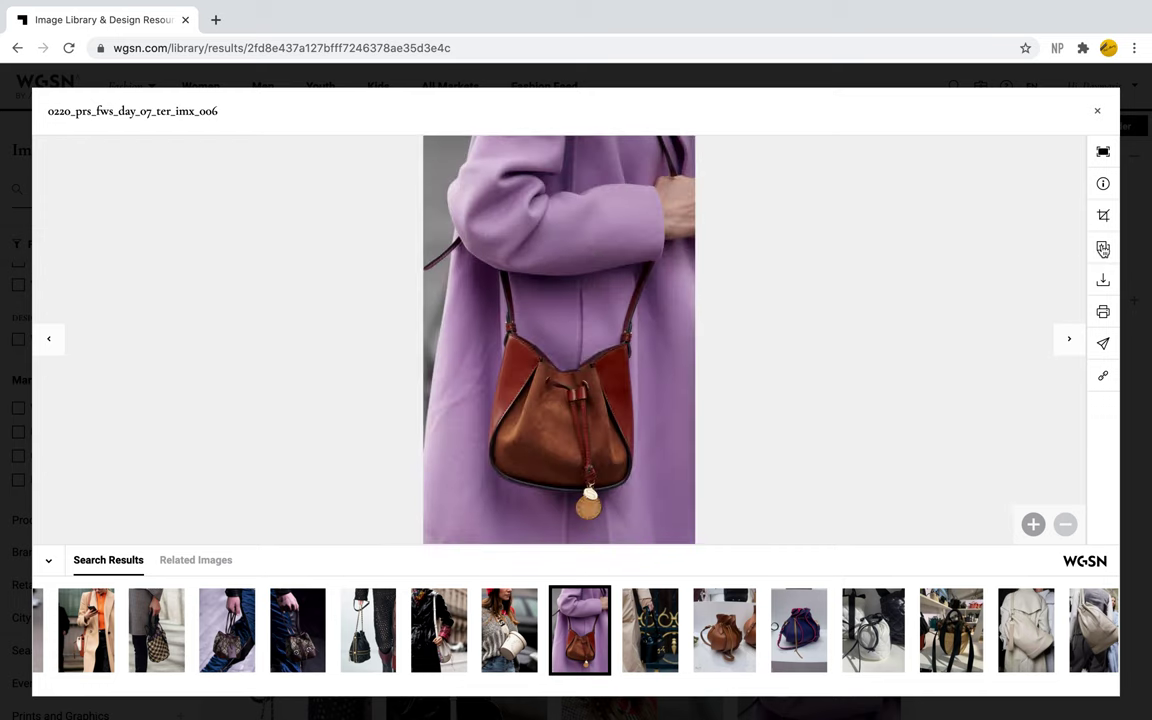
left_click(1103, 250)
left_click(833, 298)
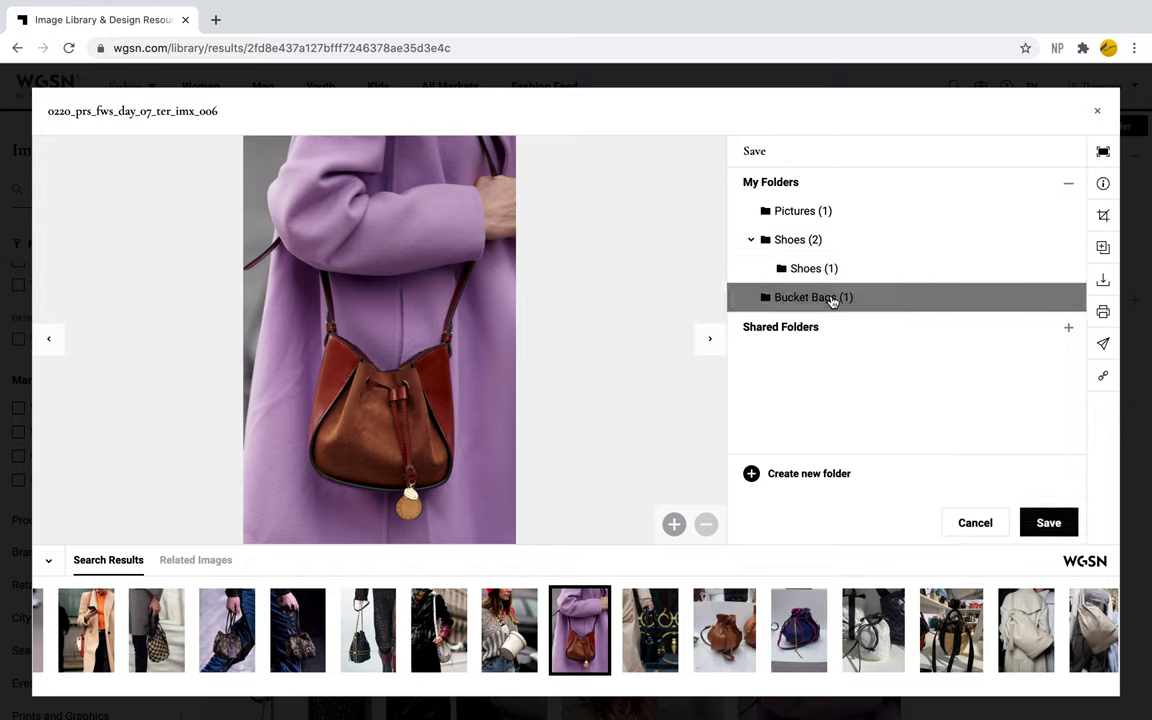
left_click(1049, 523)
Step: Download the purple-coat bag image under the name 'bucket bag', then bring up its print settings
left_click(1105, 284)
double_click(786, 225)
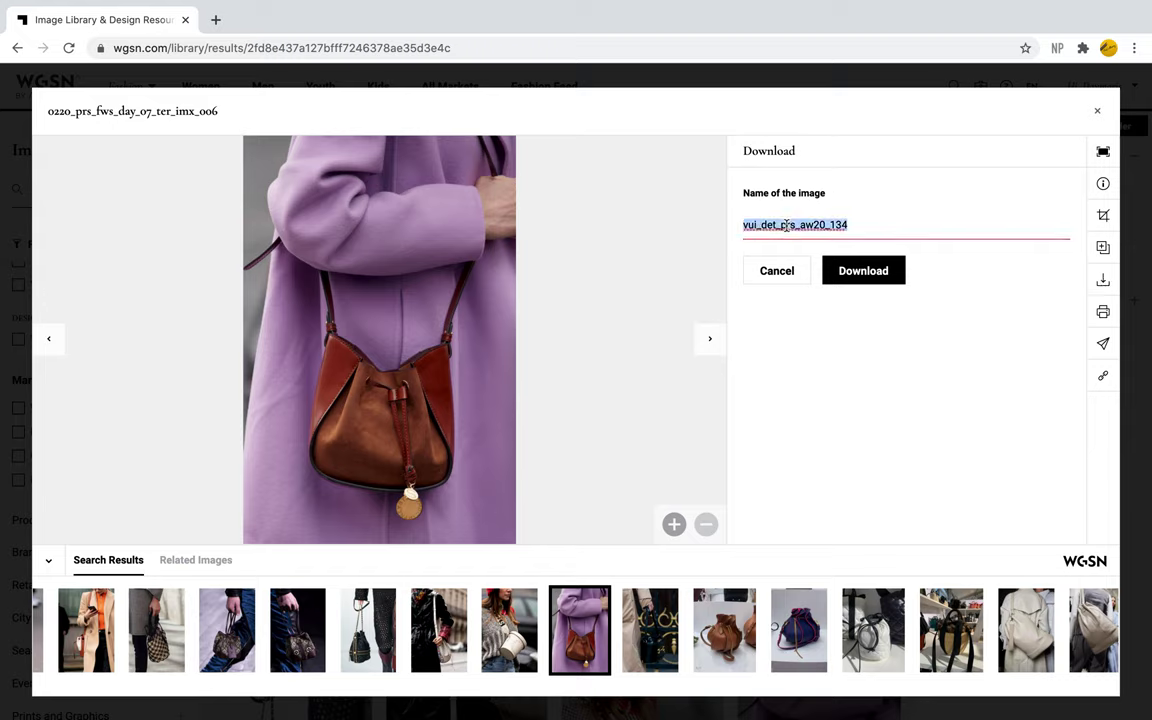
type("bucket b")
key("BackSpace")
key("BackSpace")
key("BackSpace")
type("t bag")
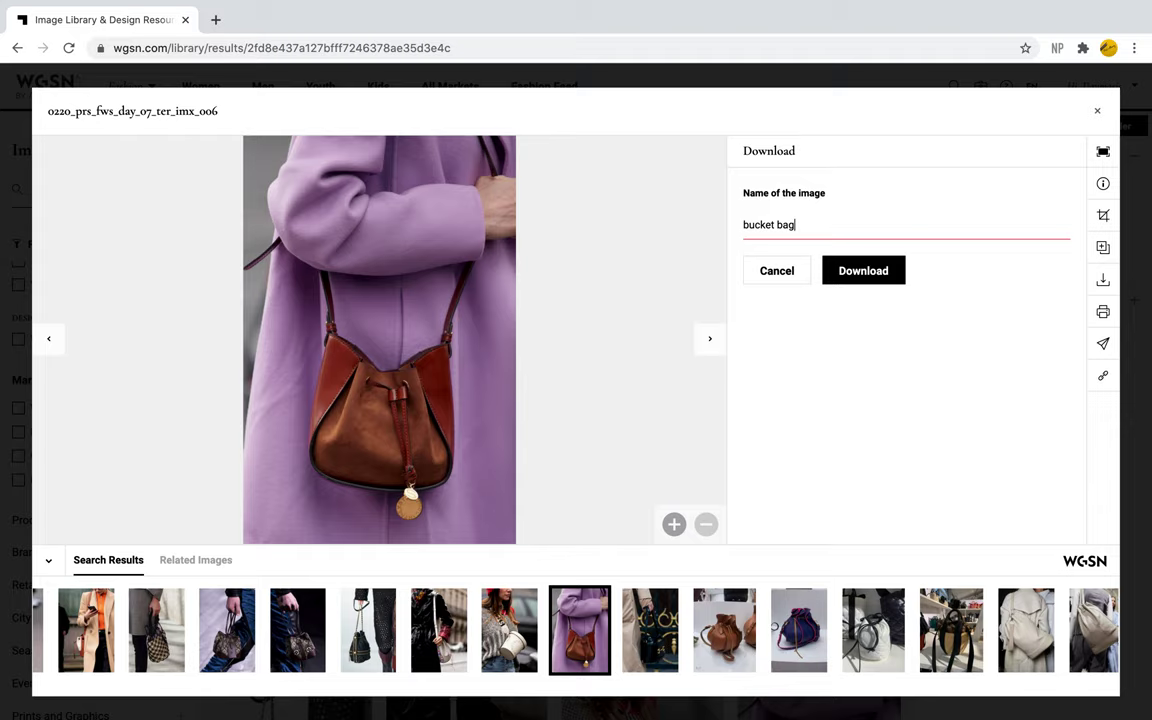
left_click(863, 285)
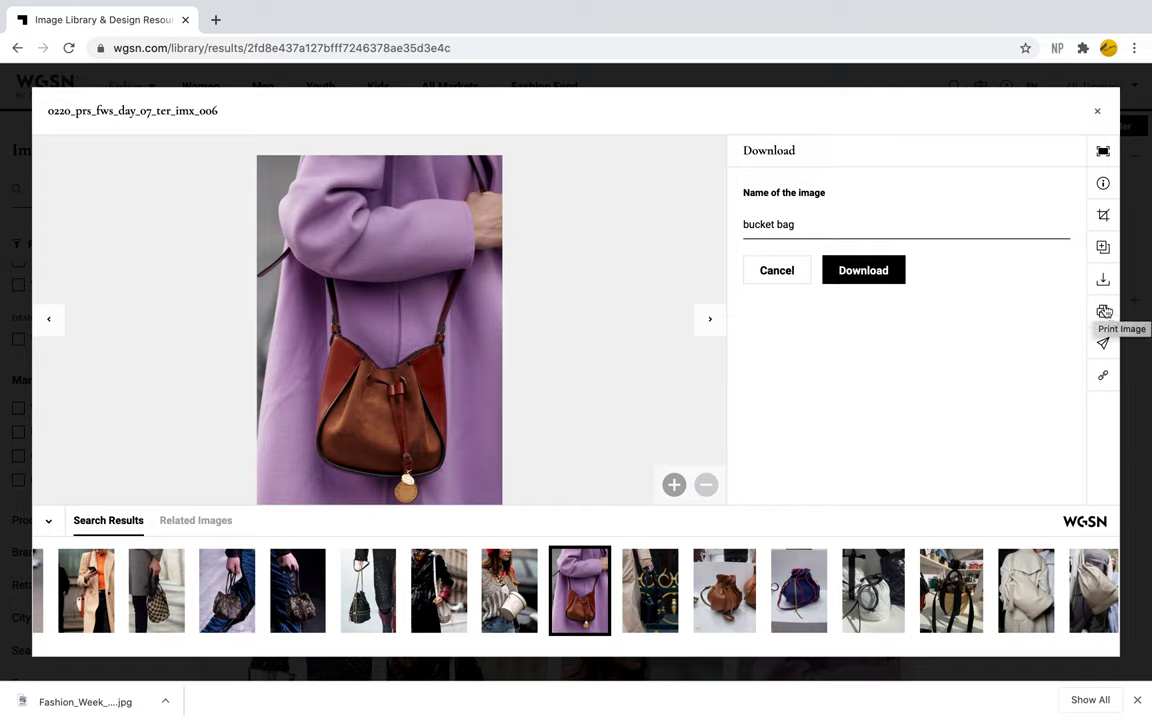
left_click(1104, 311)
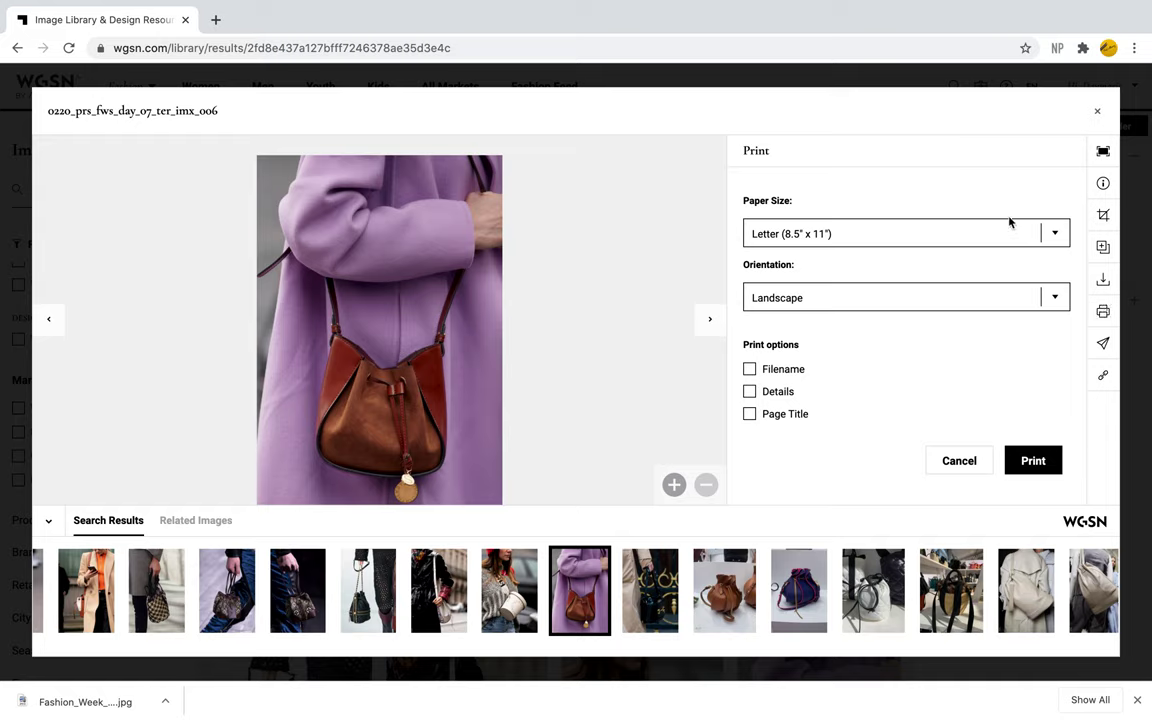
Step: Keep Letter paper size and switch the print orientation to Portrait
left_click(1054, 231)
left_click(1061, 231)
left_click(1061, 299)
left_click(985, 312)
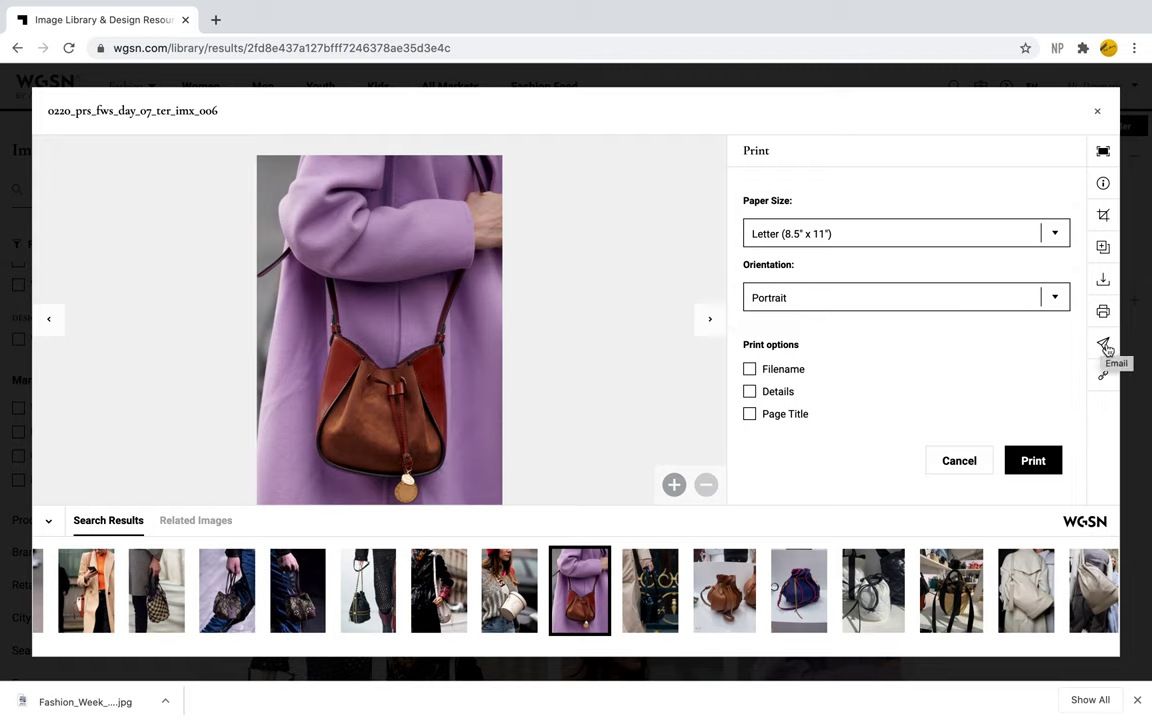
Step: Look at the email-sharing form's To field, then close the image viewer
left_click(1105, 345)
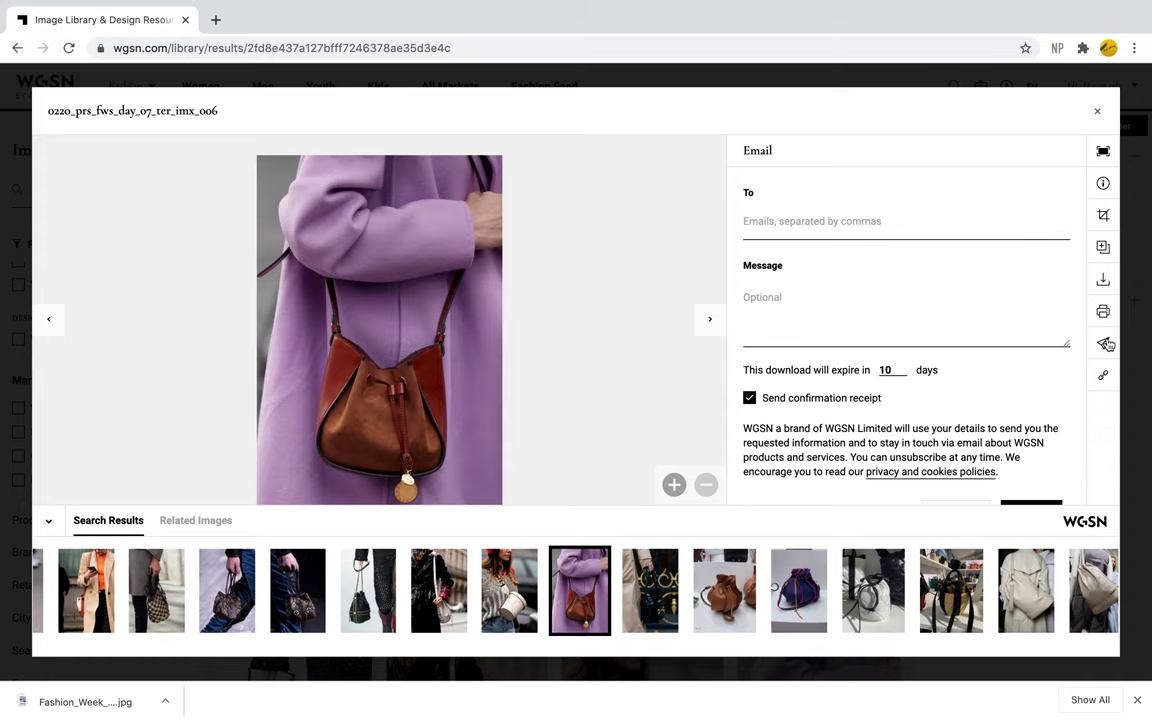
left_click(812, 223)
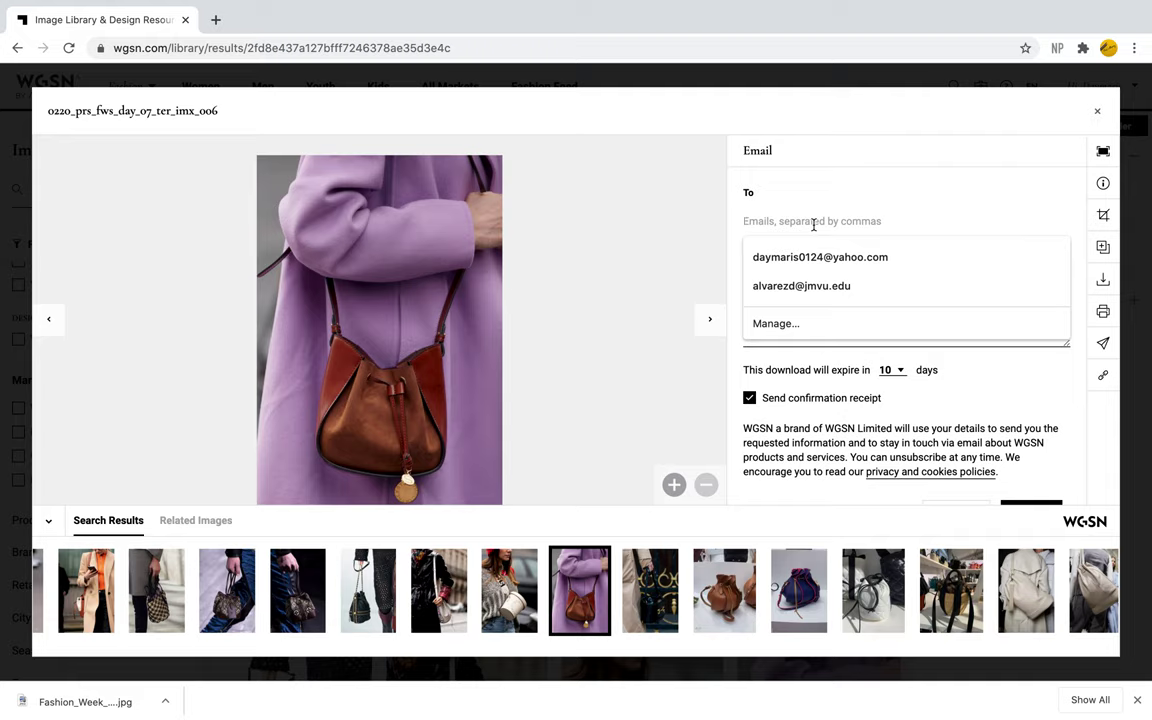
left_click(1098, 113)
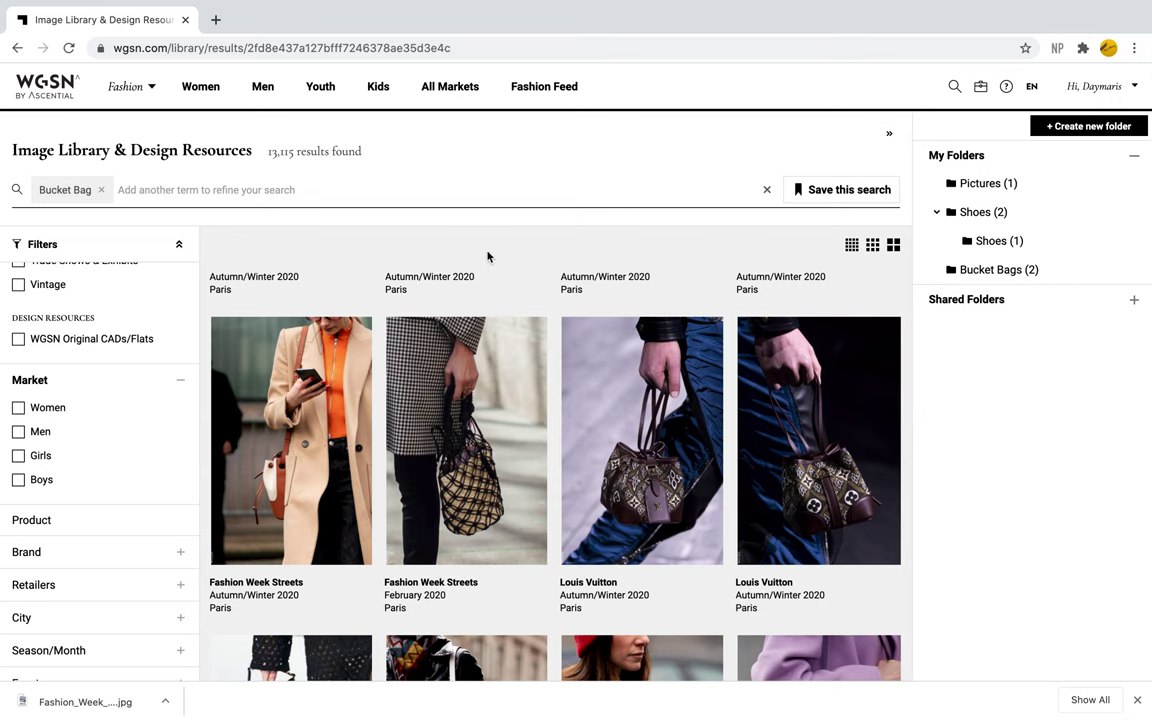
scroll(103, 458, "down", 1)
scroll(103, 458, "down", 4)
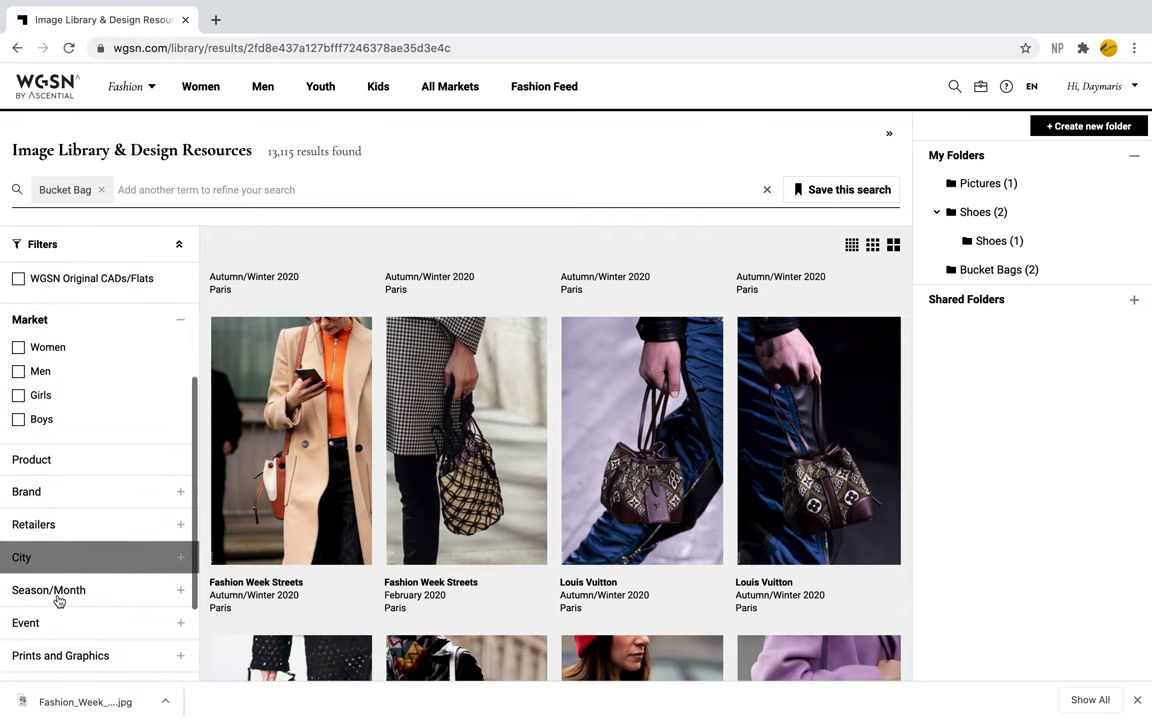
scroll(80, 612, "down", 1)
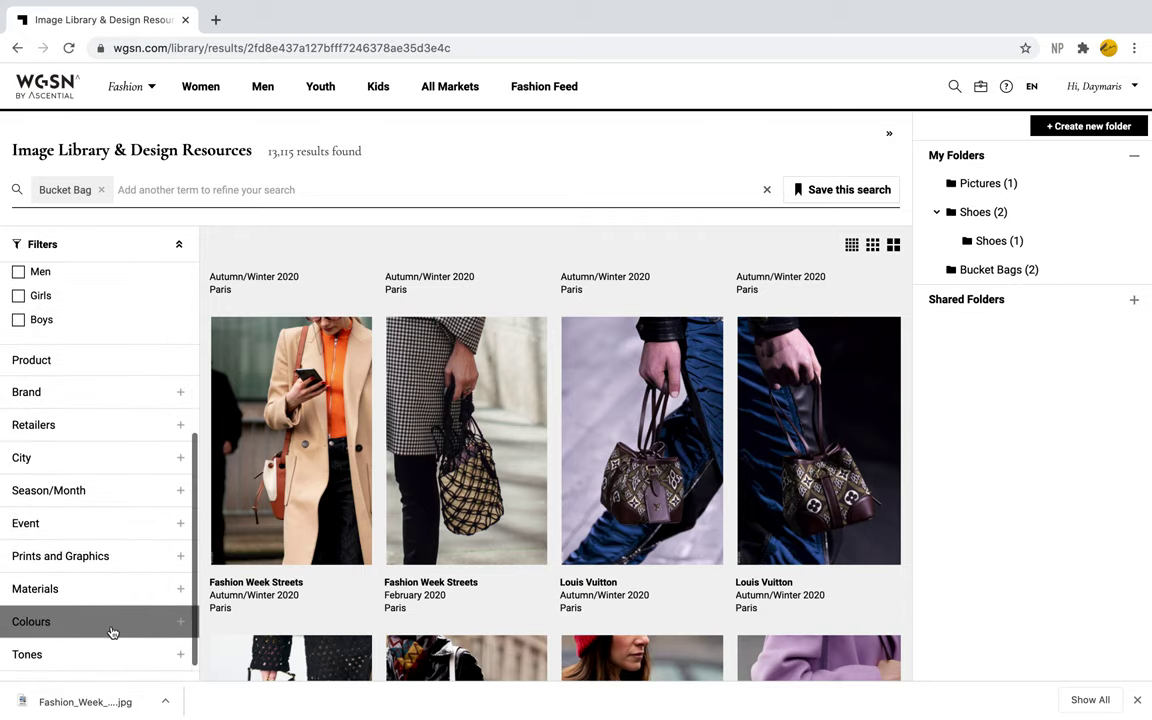
scroll(103, 607, "down", 1)
scroll(125, 480, "up", 4)
scroll(140, 431, "up", 5)
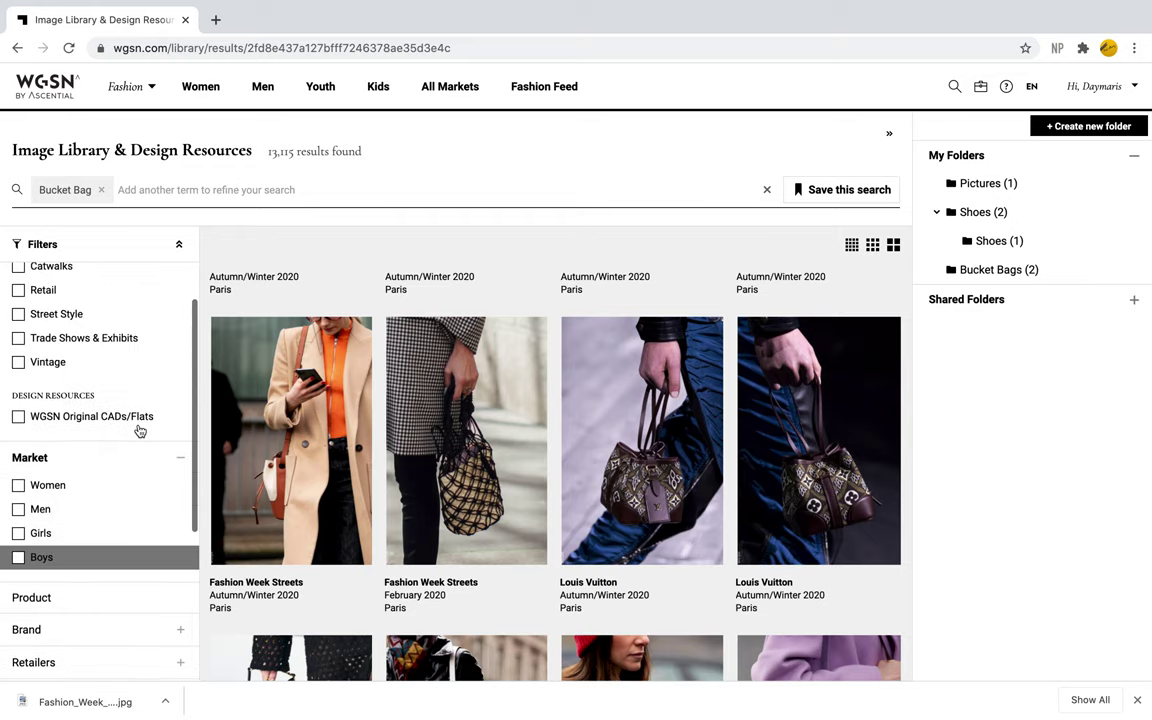